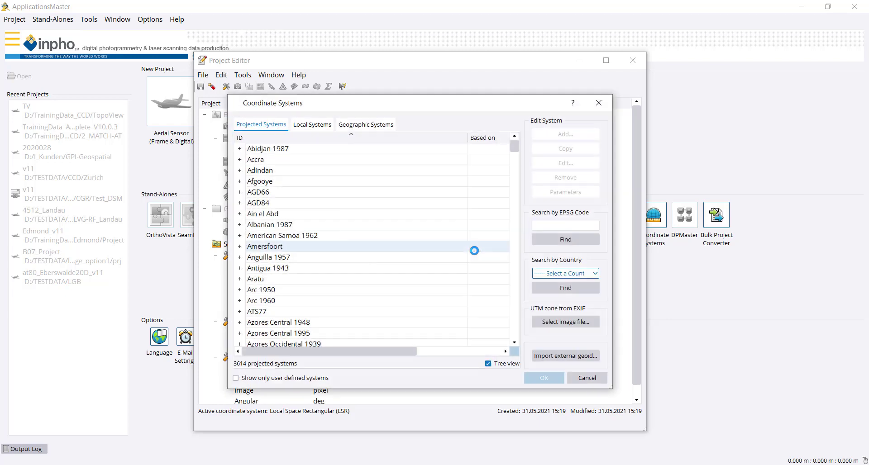
Step: Set the project coordinate system to DHDN / Gauss-Kruger zone 3 and accept the basic project settings
scroll(328, 313, "down", 20)
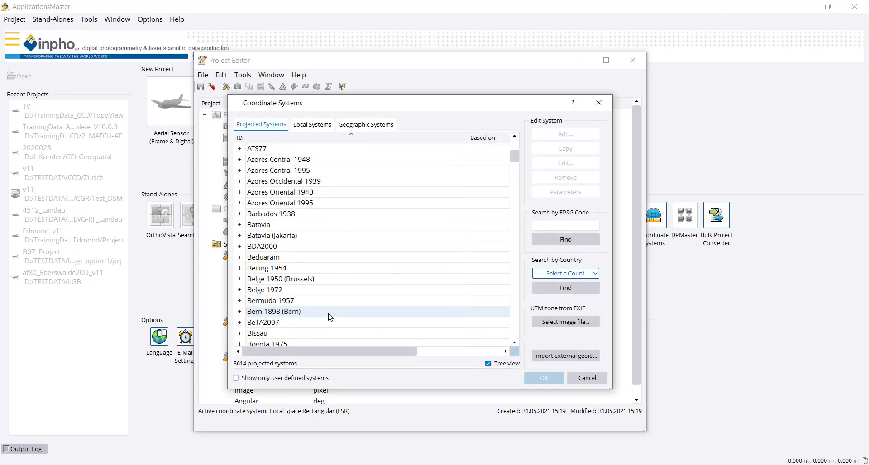
scroll(324, 310, "down", 5)
scroll(324, 311, "up", 6)
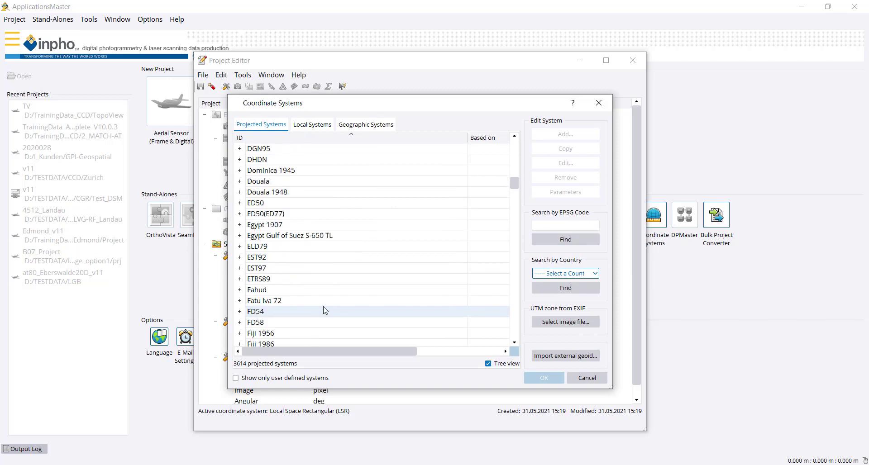
left_click(240, 225)
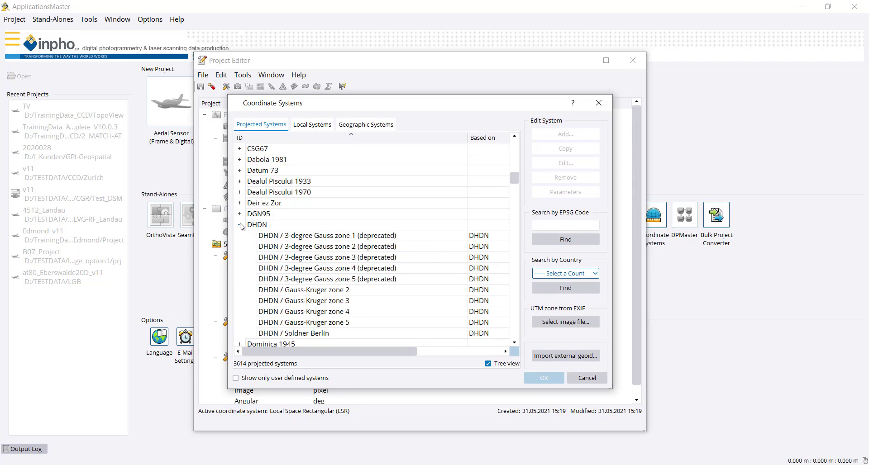
left_click(382, 301)
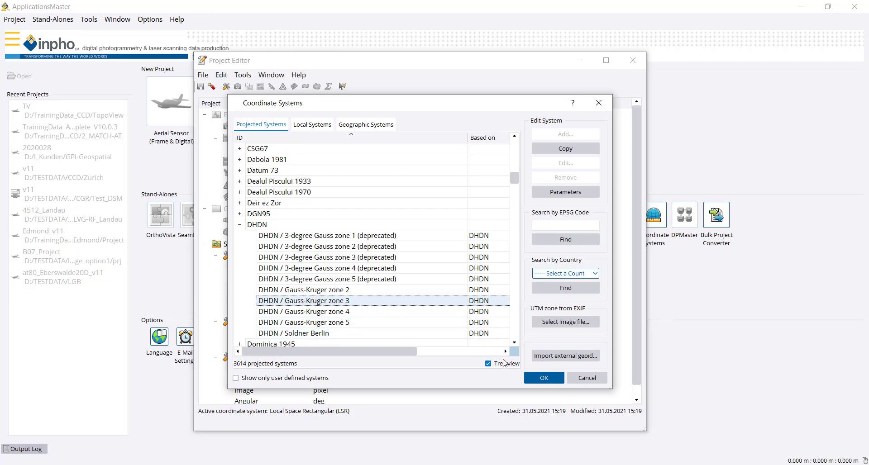
left_click(548, 378)
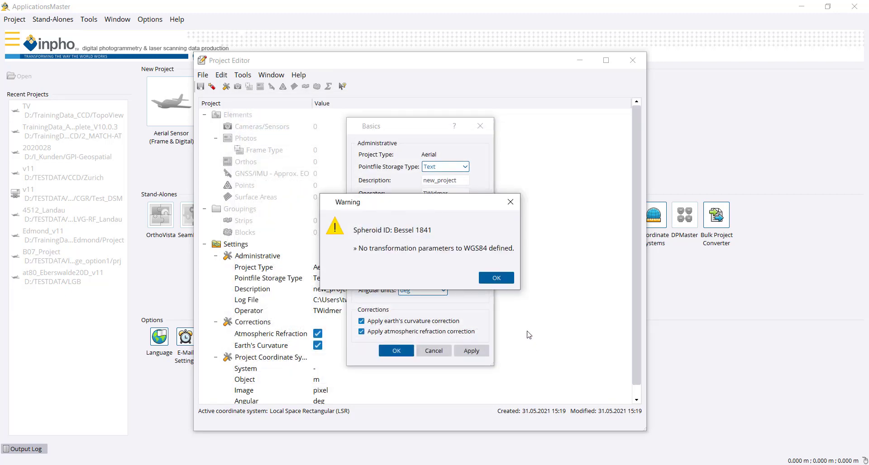
left_click(496, 277)
left_click(396, 351)
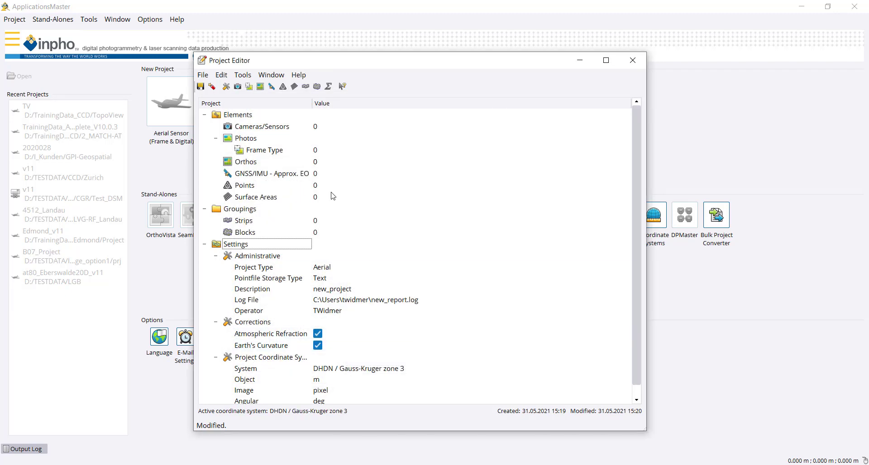
Step: Start adding a new camera to the project with the sensor type Digital (CCD Frame)
double_click(260, 126)
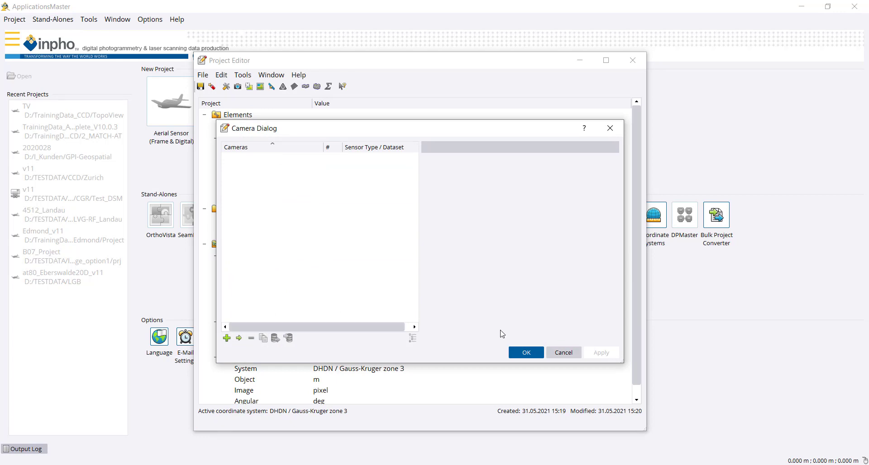
left_click(226, 338)
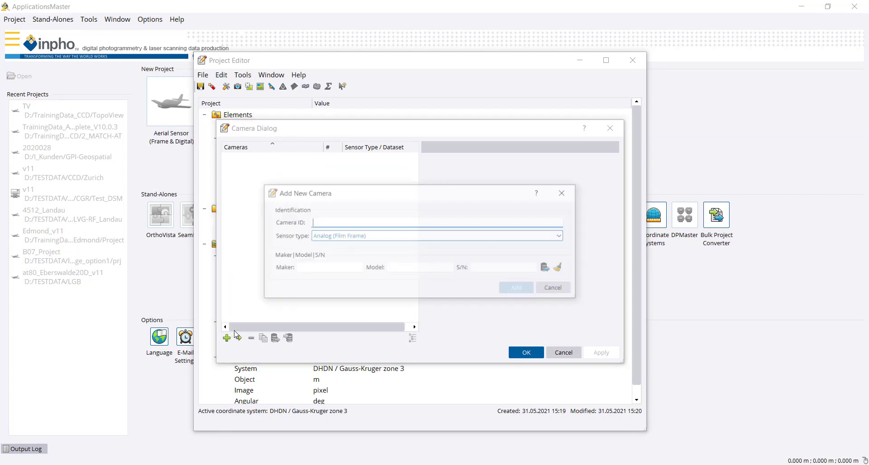
left_click(350, 236)
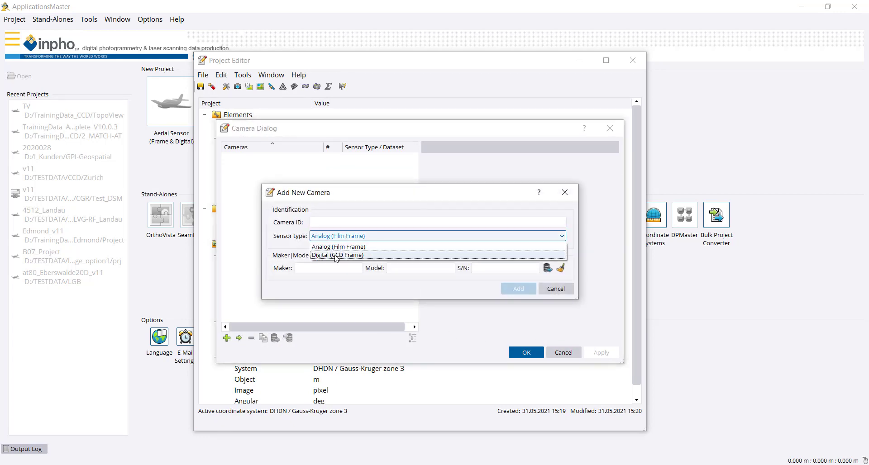
left_click(337, 257)
left_click(336, 268)
Step: Preset the camera entries from the template for maker Phase One, model TAC IQ180-51mm
left_click(548, 269)
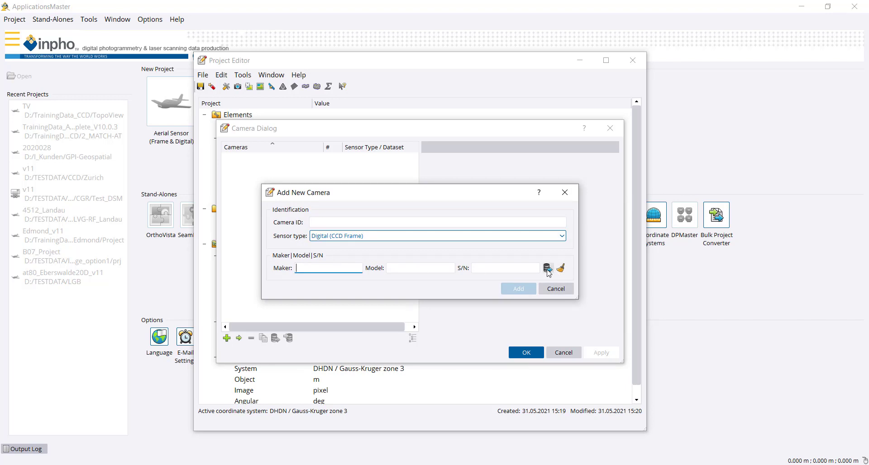
left_click(357, 245)
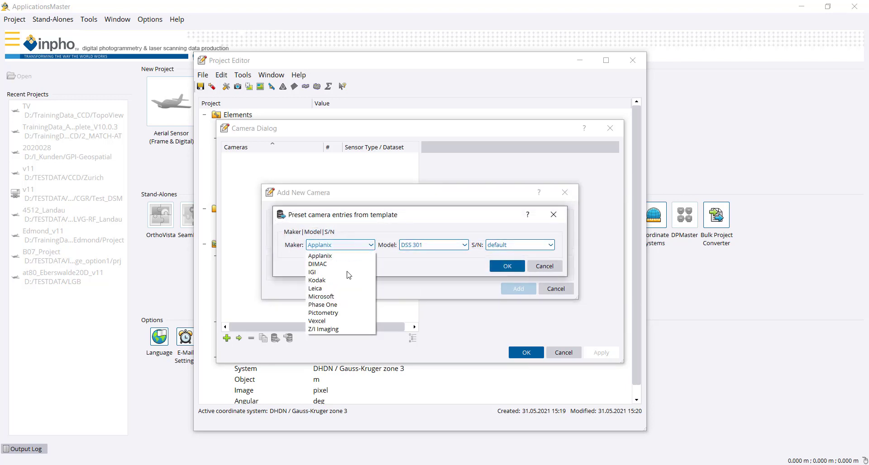
left_click(338, 304)
left_click(447, 247)
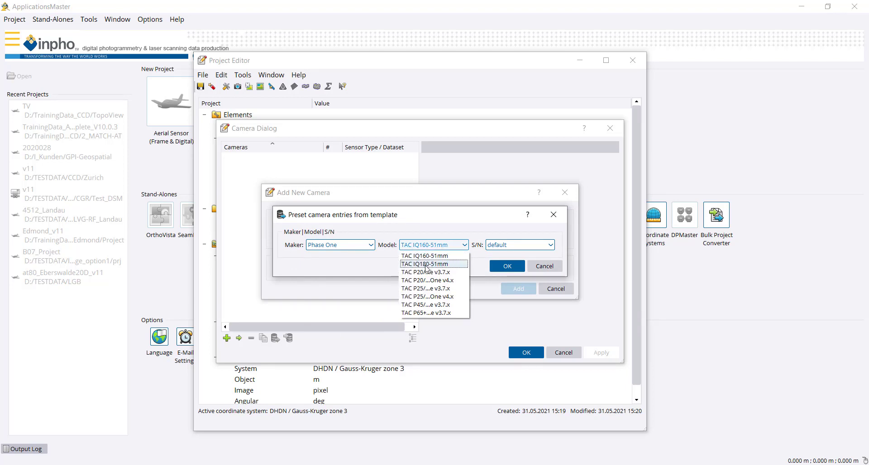
left_click(426, 264)
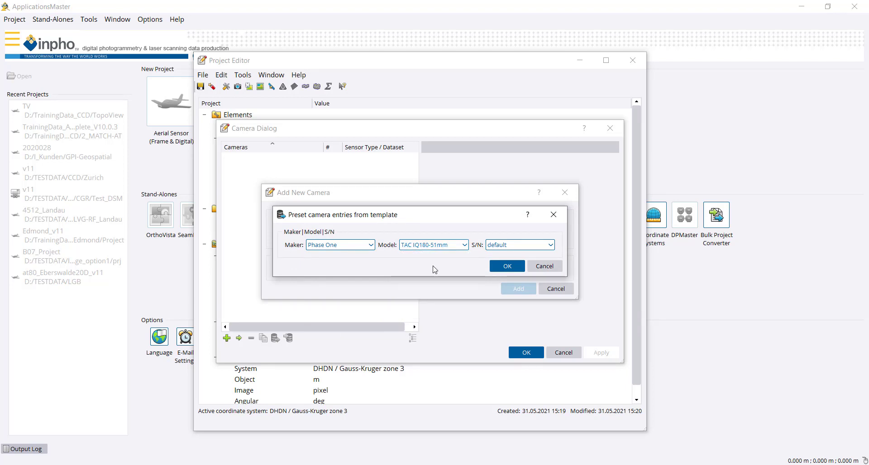
left_click(507, 266)
Step: Give the new camera the ID 1 and add it to the camera list
left_click(364, 222)
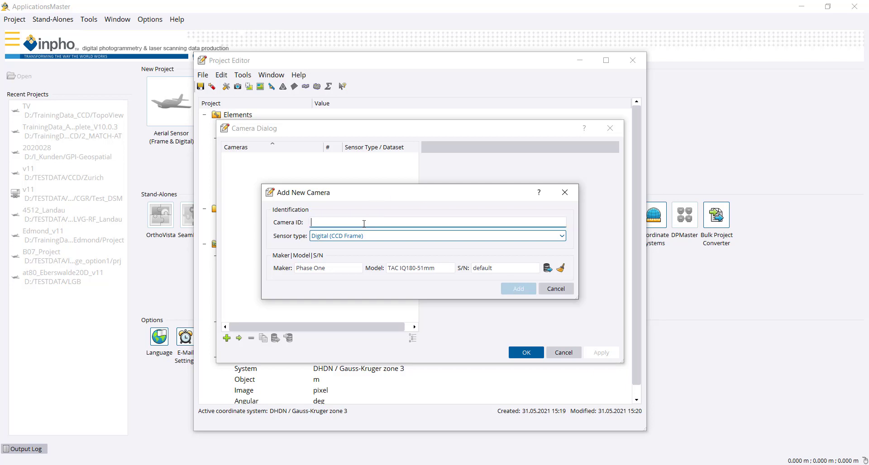
type("1")
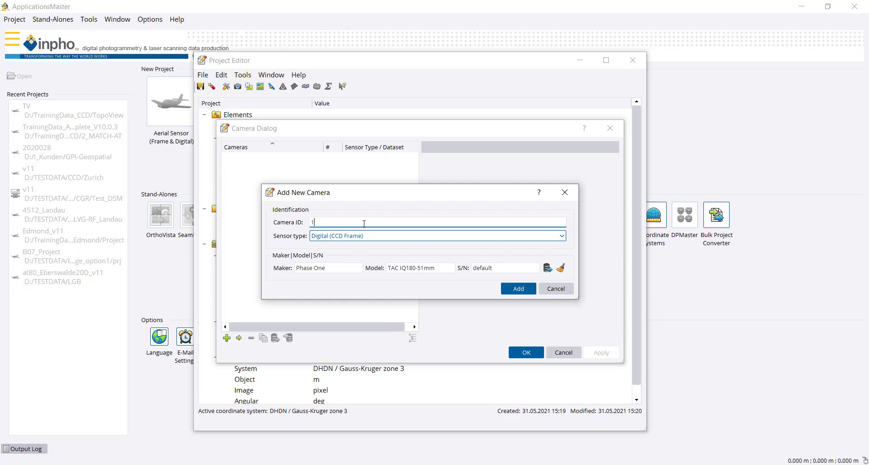
left_click(512, 289)
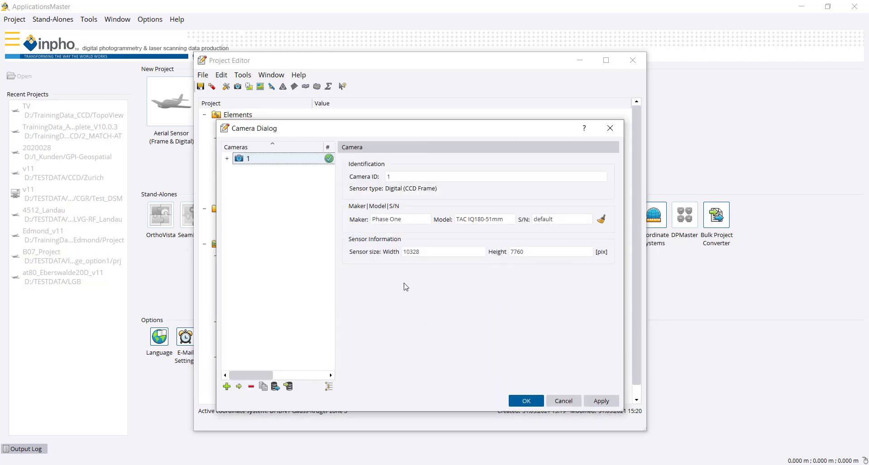
Step: Review camera 1's platform mount rotation and Calibration Set 1 parameters, and accept the camera definition
left_click(227, 159)
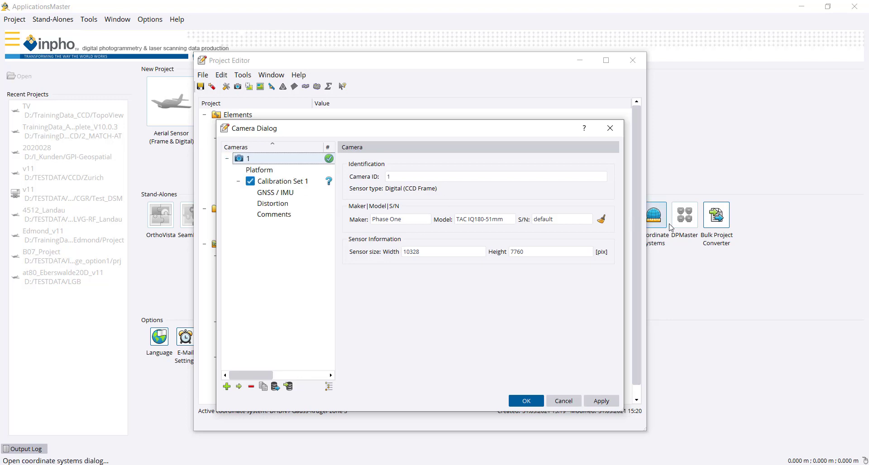
left_click_drag(625, 230, 786, 231)
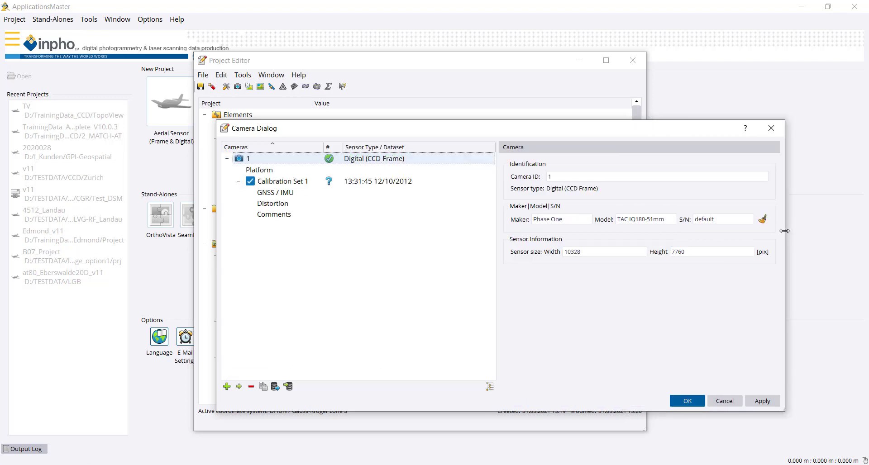
left_click(294, 173)
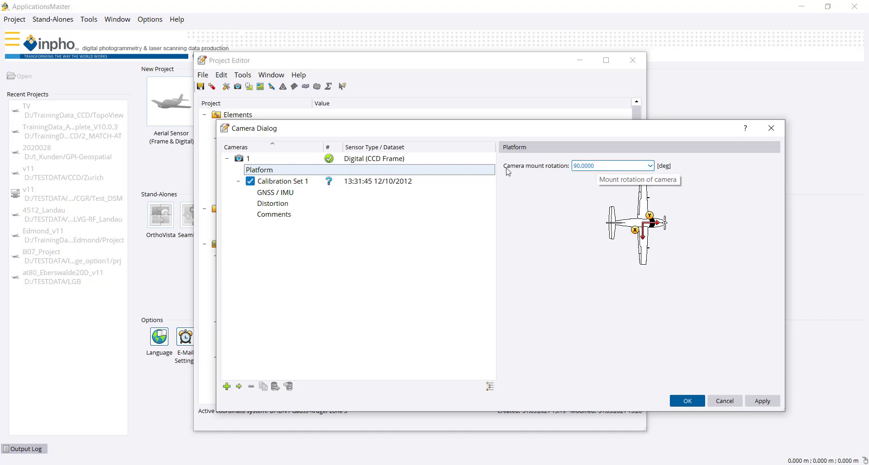
left_click(272, 182)
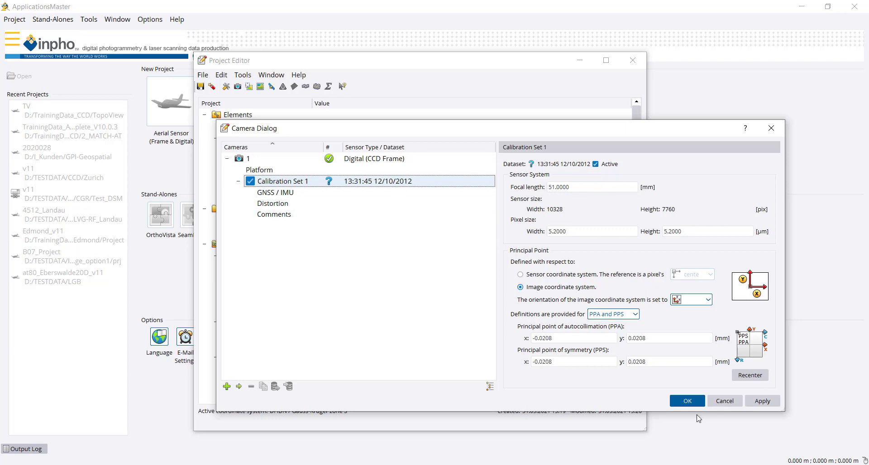
left_click(688, 401)
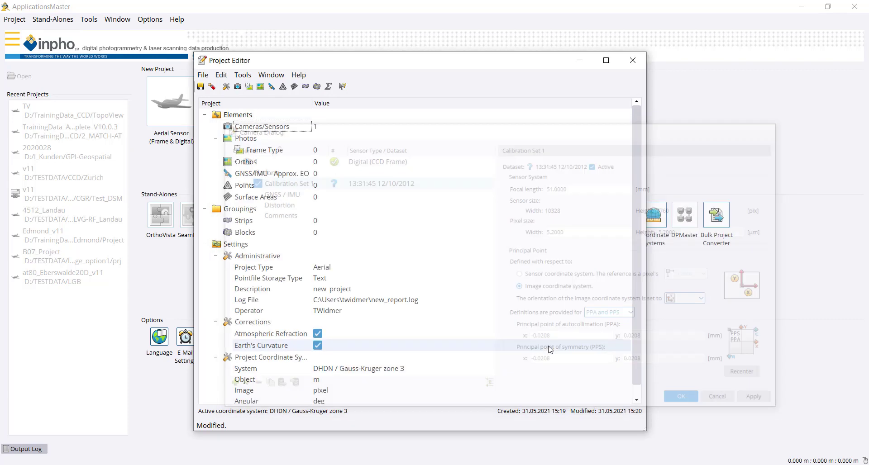
Step: Start a frame photo import and add all images from the 0_Images folder in TrainingData_CCD
double_click(254, 149)
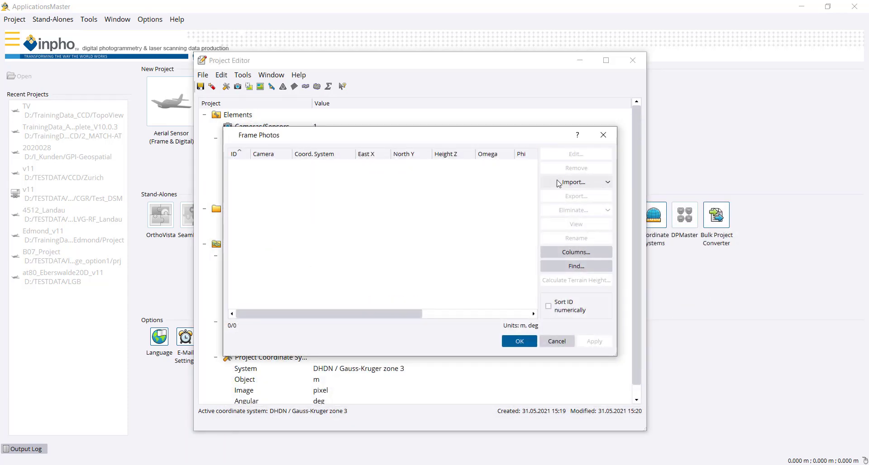
left_click(574, 182)
left_click(572, 196)
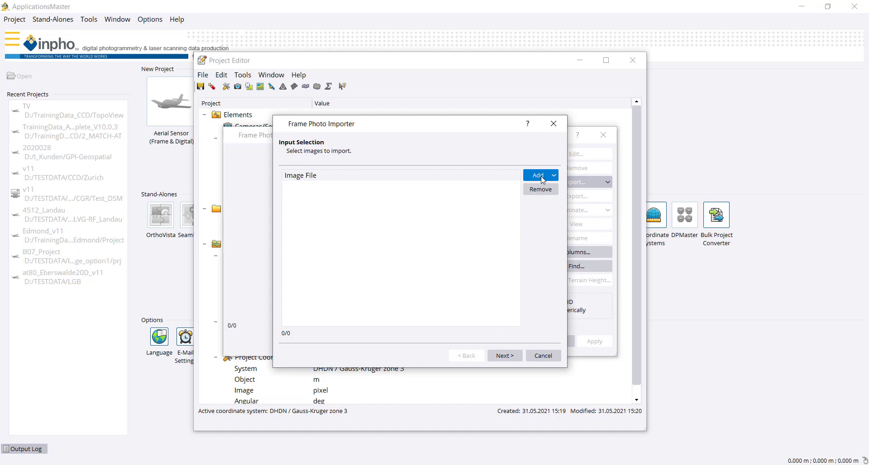
left_click(543, 179)
left_click(556, 204)
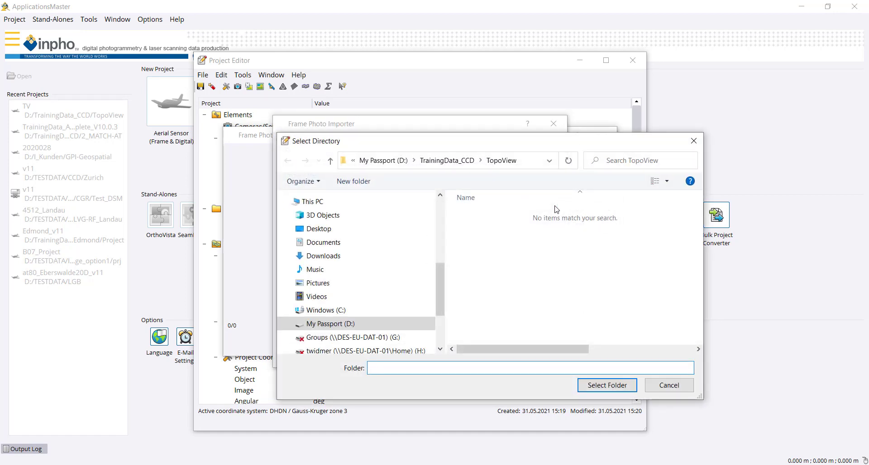
left_click(448, 161)
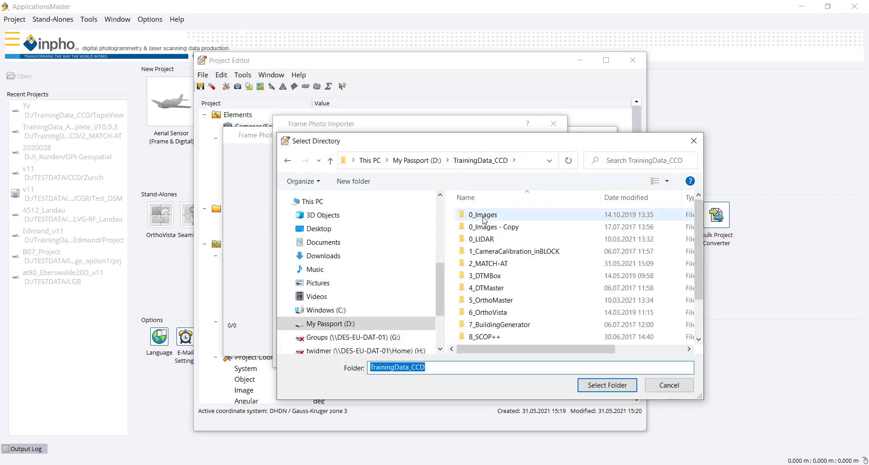
left_click(484, 216)
left_click(598, 384)
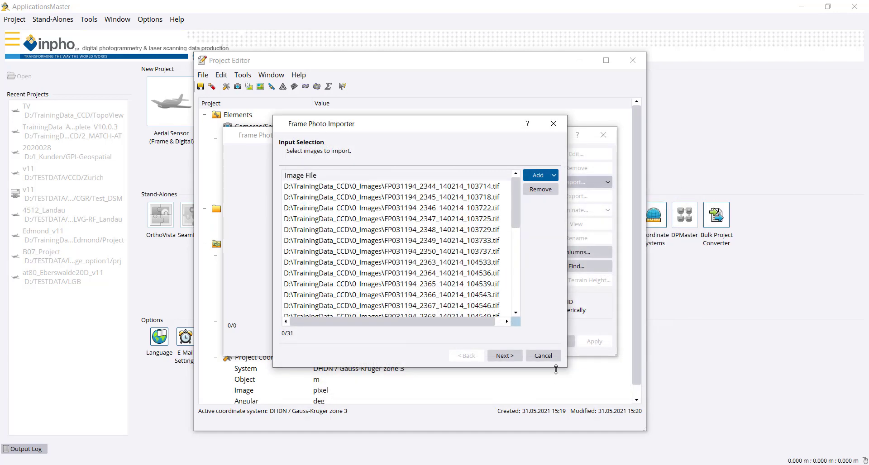
Step: Import the frame photos with existing camera 1 and a mean terrain height of 530 m, and accept the photo list
left_click(514, 361)
left_click(513, 361)
left_click(512, 361)
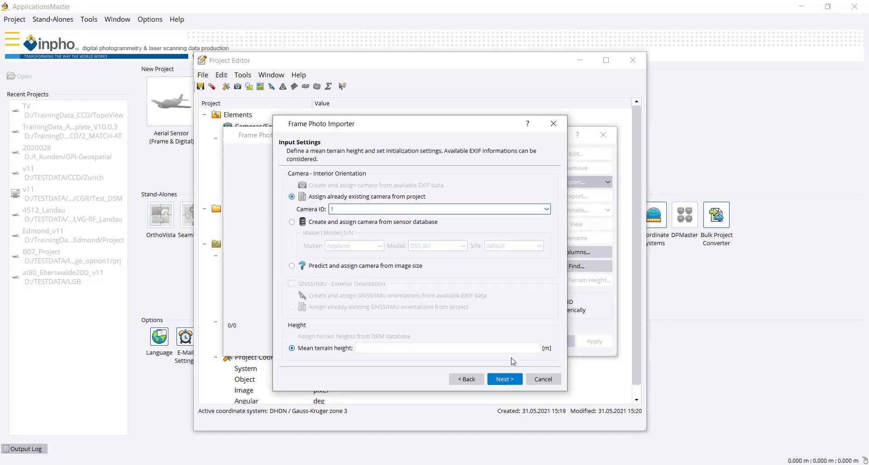
left_click(431, 348)
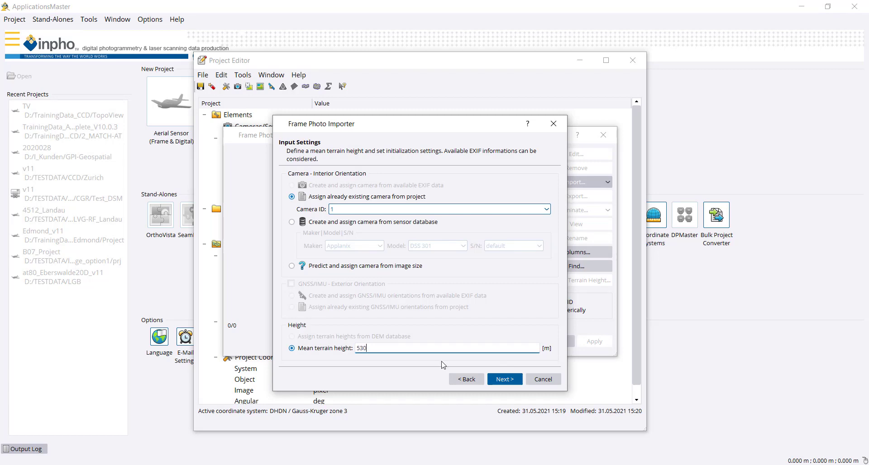
left_click(497, 382)
left_click(502, 379)
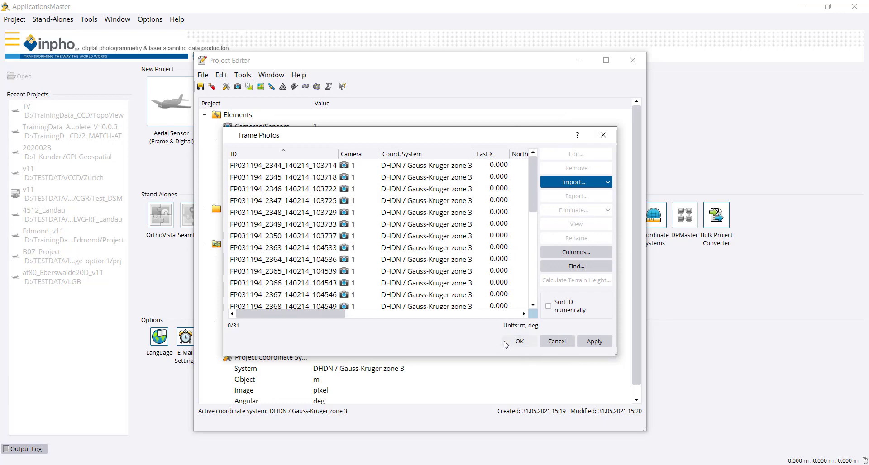
left_click(509, 344)
Step: Start a GNSS/IMU import and choose GNSS_IMU.txt from the Input folder of TrainingData_CCD's 2_MATCH-AT directory as the source file
double_click(277, 174)
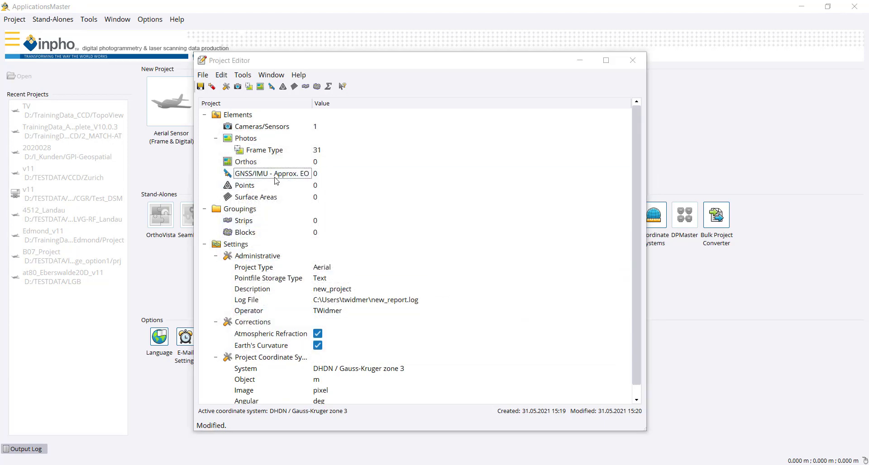
left_click(568, 202)
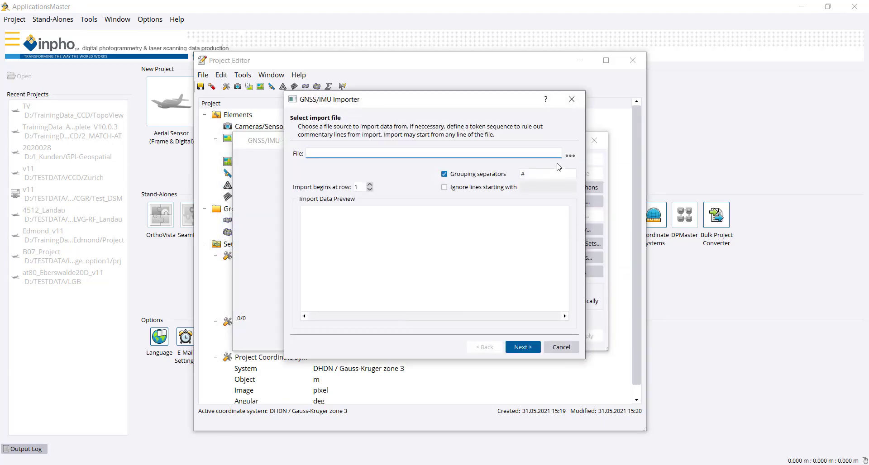
left_click(570, 156)
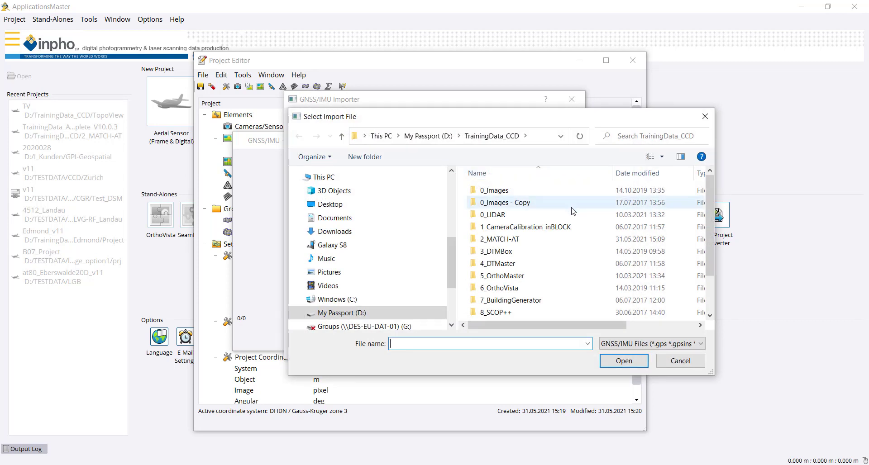
double_click(509, 239)
double_click(491, 190)
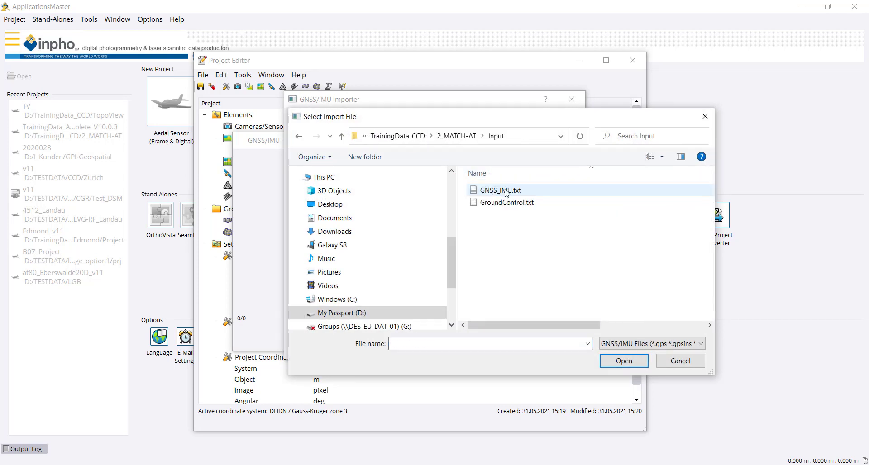
left_click(506, 194)
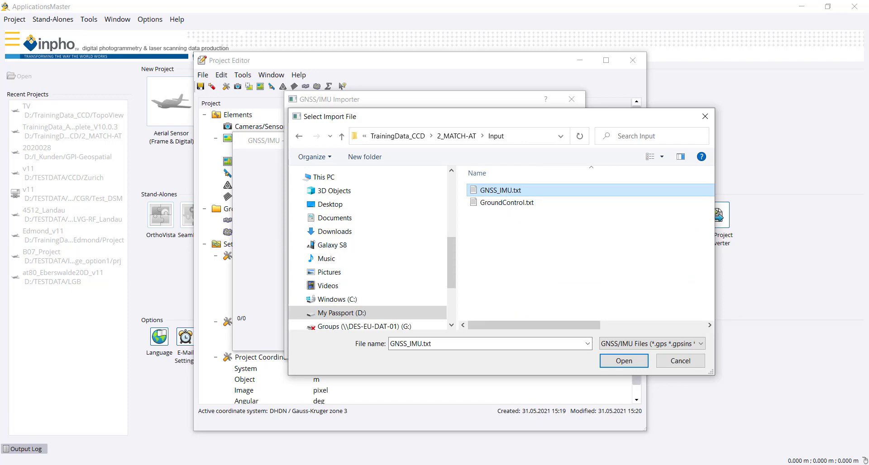
Step: Examine the destination coordinate system, column headers and first data row of GNSS_IMU.txt in Notepad
left_click_drag(868, 28, 560, 30)
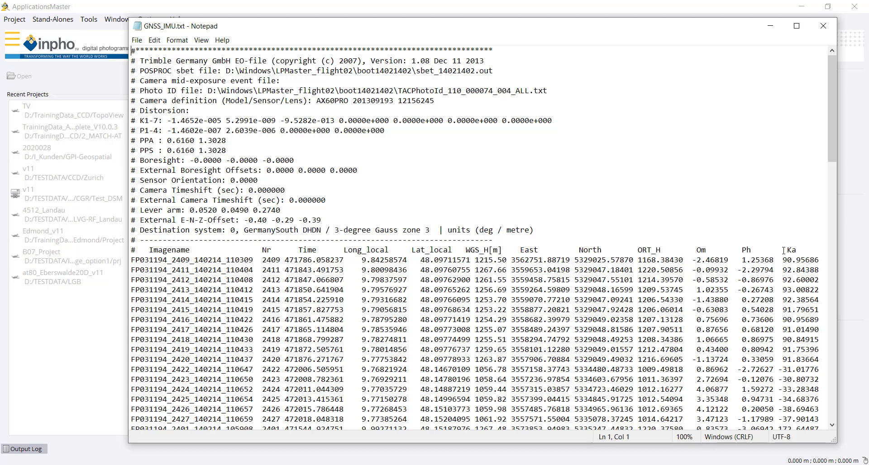
double_click(488, 231)
left_click(489, 260)
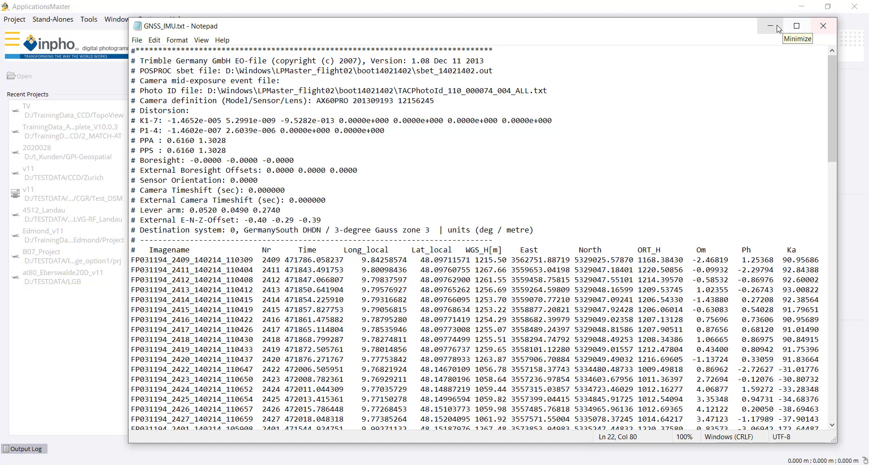
left_click_drag(720, 24, 868, 14)
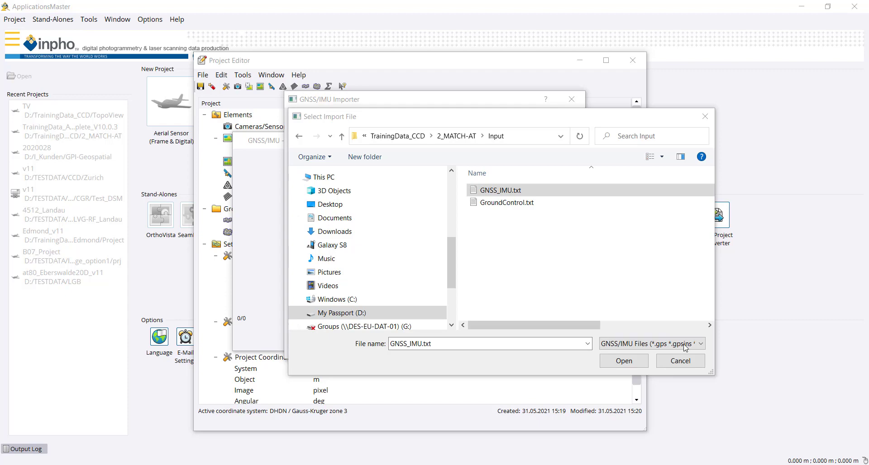
Step: Load the chosen GNSS/IMU file into the importer and set the import to begin at row 22
left_click(621, 361)
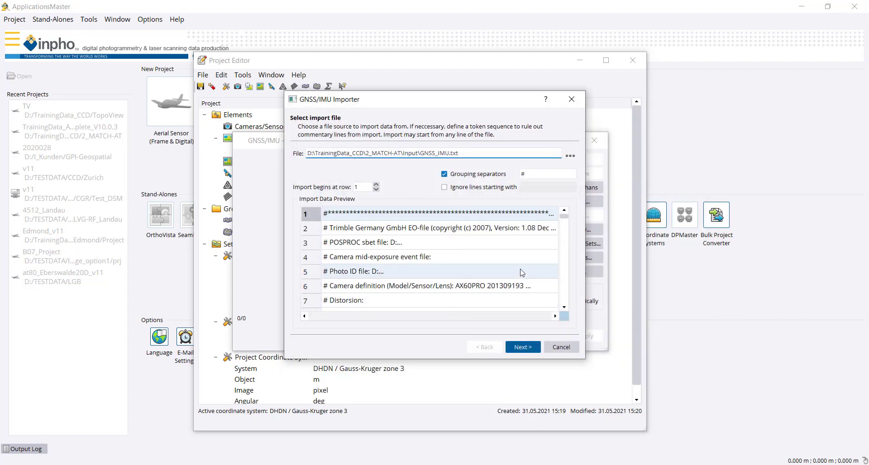
scroll(476, 271, "down", 10)
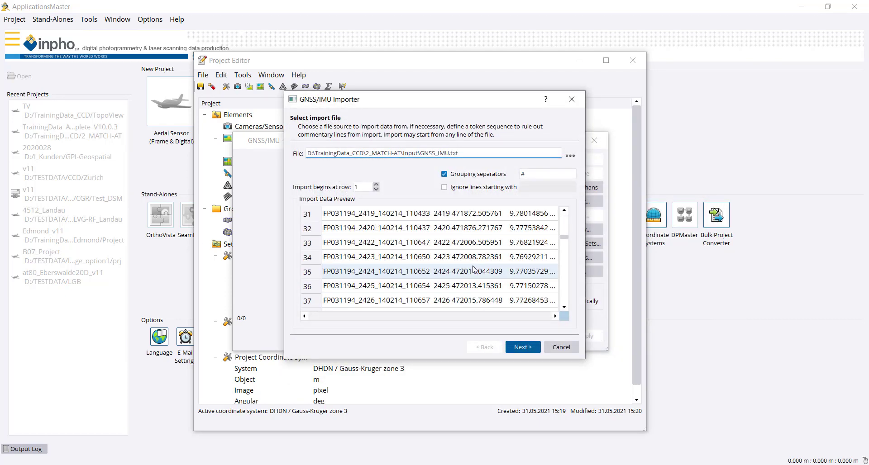
scroll(473, 271, "up", 5)
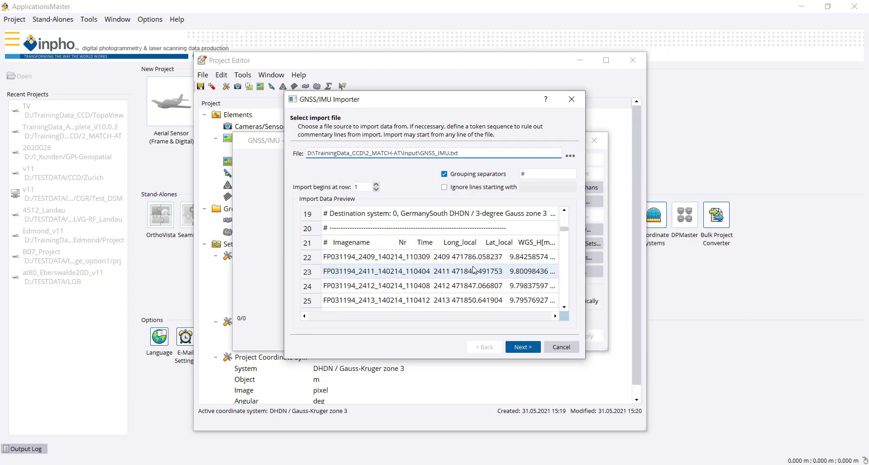
left_click(363, 188)
key("BackSpace")
type("22")
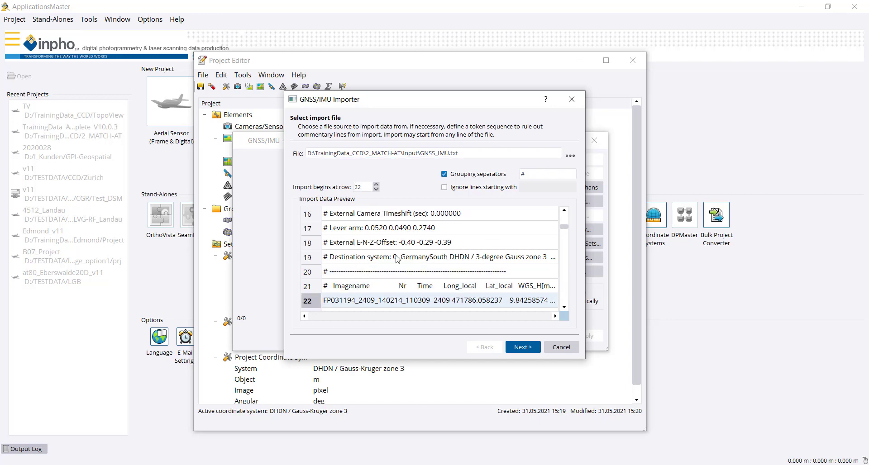
left_click(516, 347)
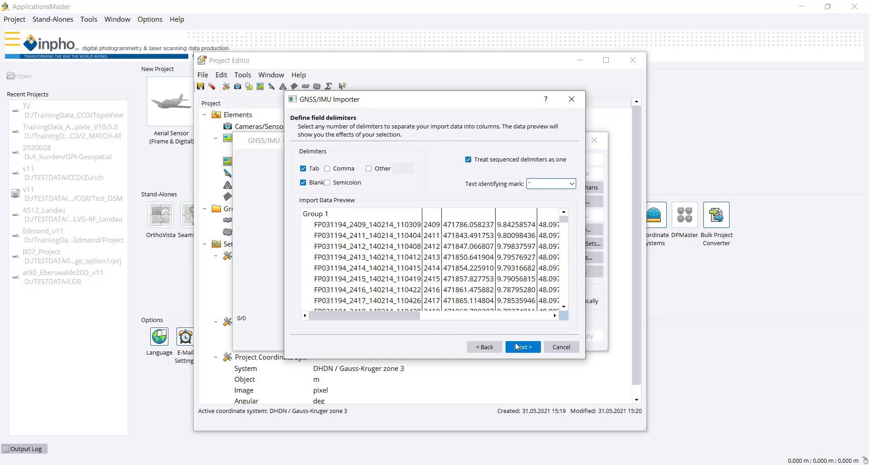
Step: Accept the tab and blank delimiters and assign the image name, East, North and ORT_H columns as ID, East X, North Y and Height Z
left_click(517, 345)
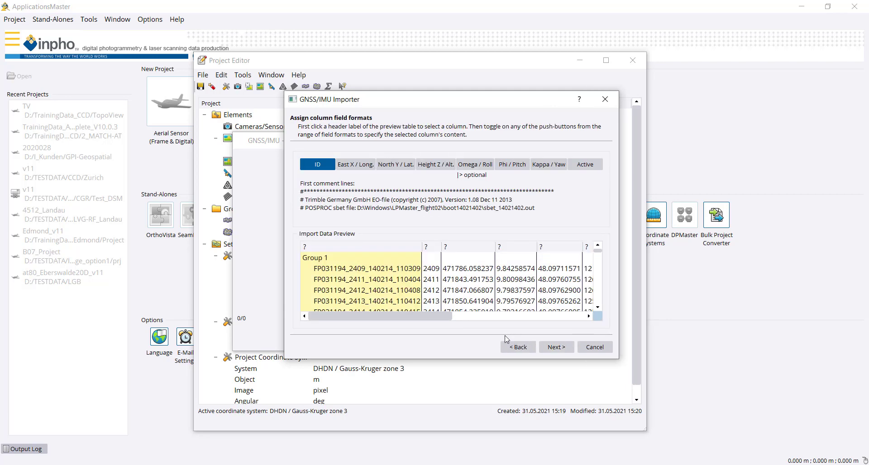
left_click(318, 166)
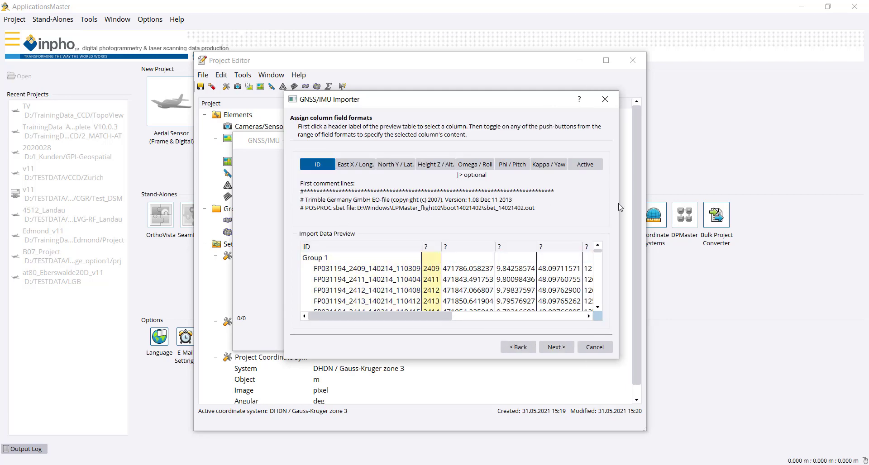
left_click_drag(618, 205, 845, 205)
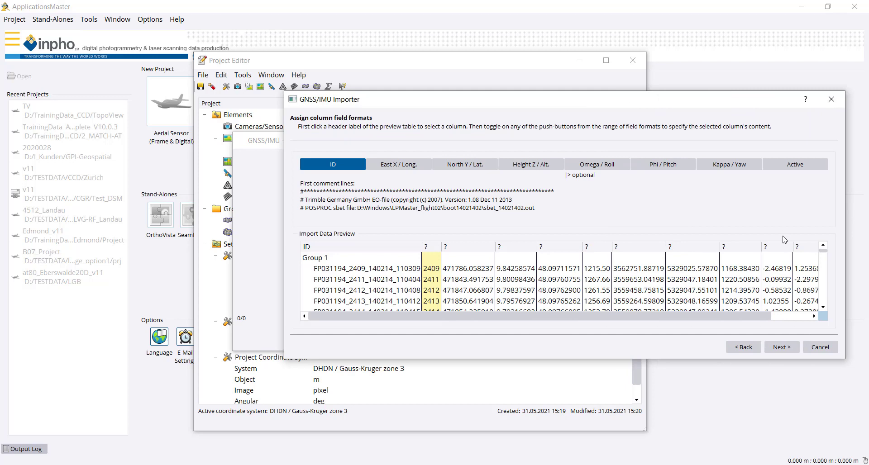
left_click(643, 246)
left_click(410, 165)
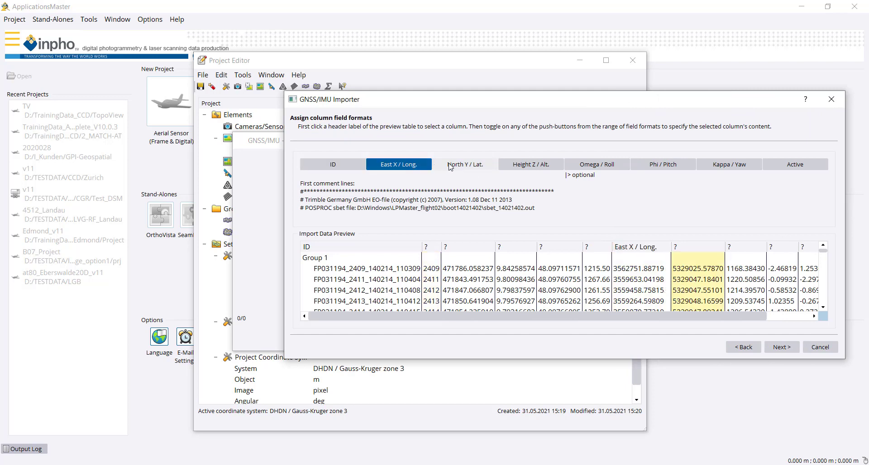
left_click(475, 166)
left_click(525, 165)
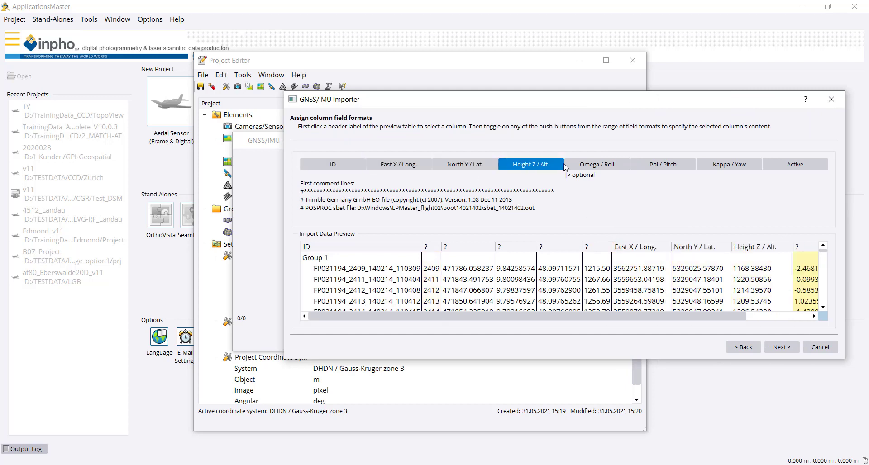
Step: Assign the last three data columns as Omega / Roll, Phi / Pitch and Kappa / Yaw, and check the assignments
left_click(600, 168)
left_click(663, 166)
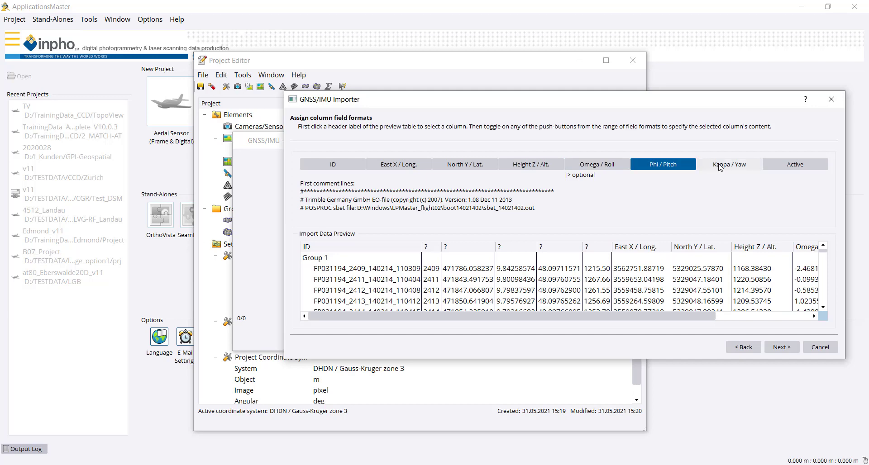
left_click(721, 166)
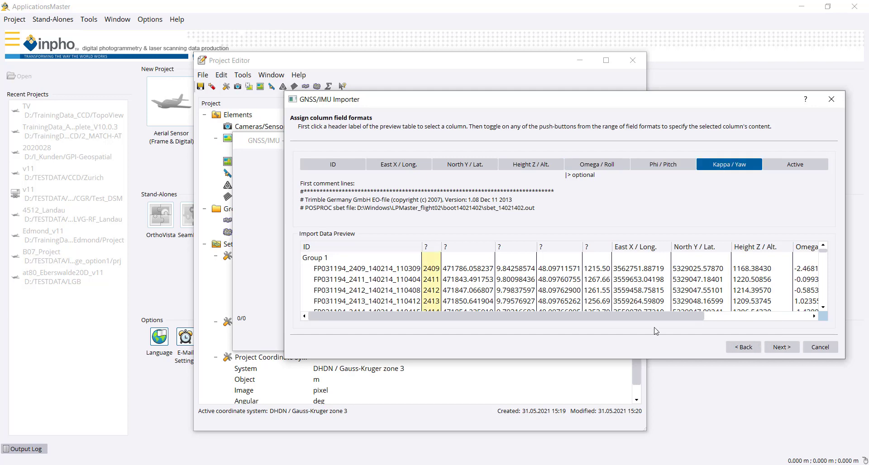
left_click_drag(649, 317, 780, 321)
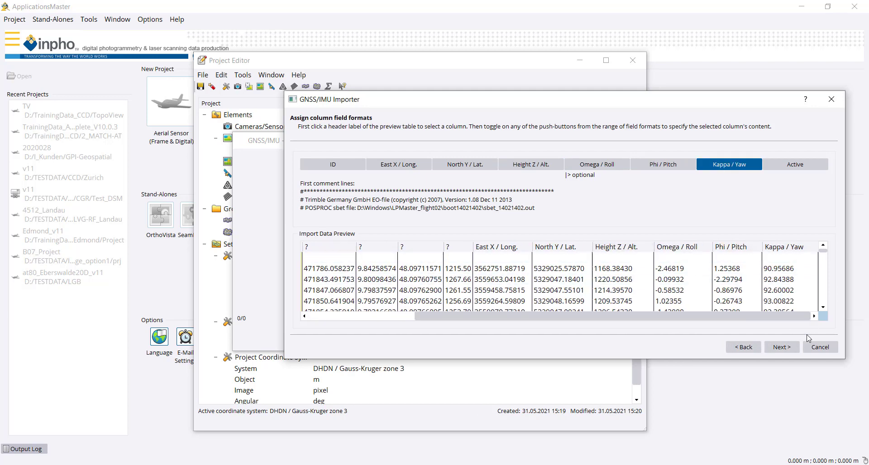
Step: Complete the import with the Omega, Phi, Kappa (ISPRS Standard) rotation and initialize the existing photos' exterior orientation from GNSS / IMU
left_click(780, 348)
left_click(781, 347)
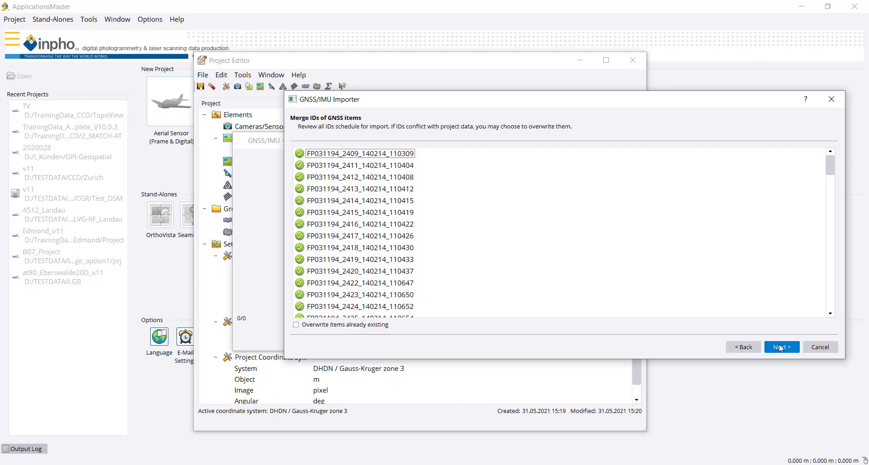
left_click(777, 347)
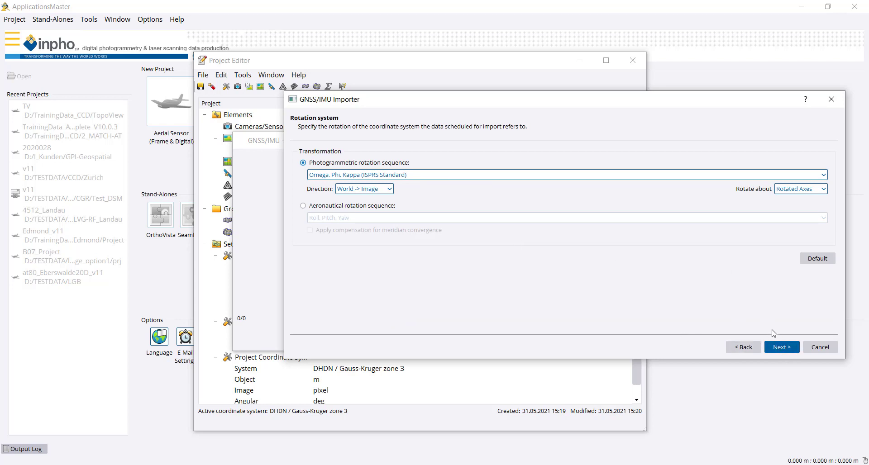
left_click(783, 347)
left_click(785, 348)
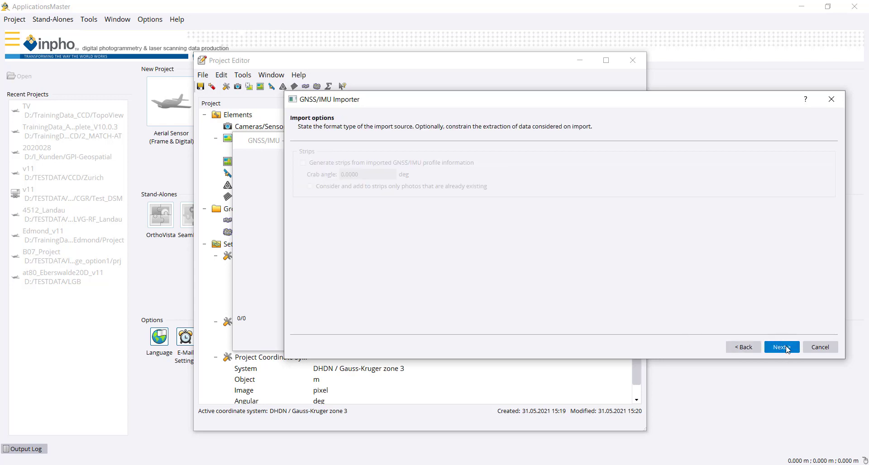
left_click(783, 348)
left_click(783, 347)
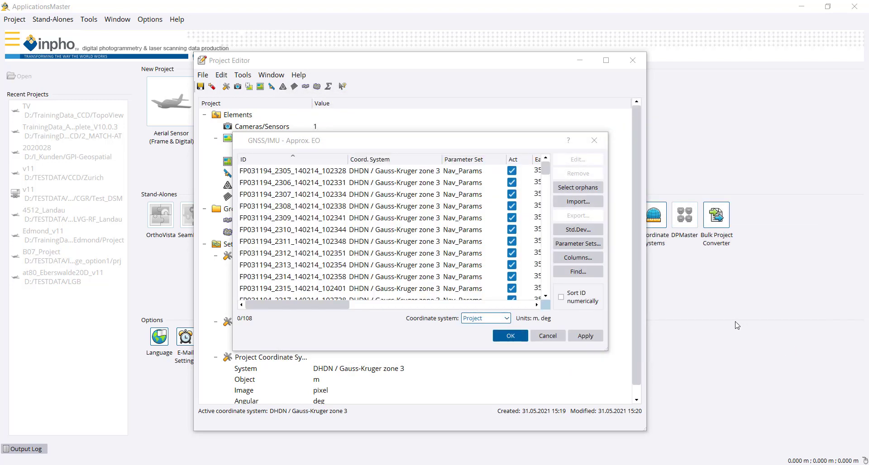
left_click(508, 335)
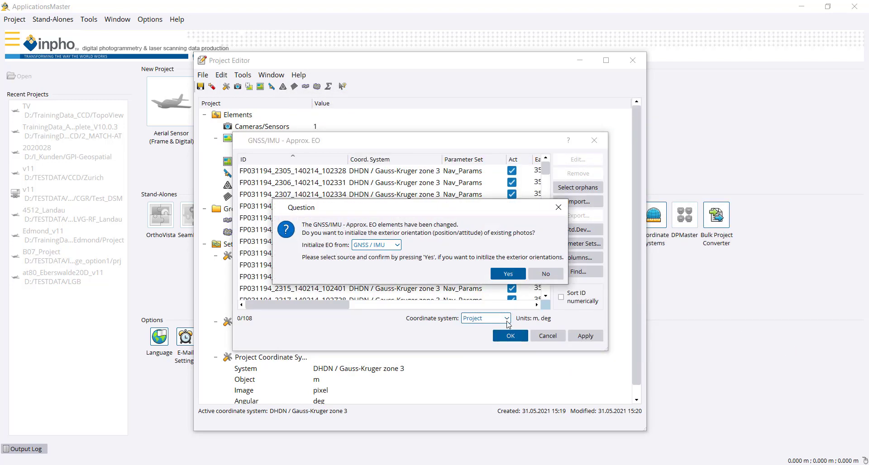
left_click(507, 274)
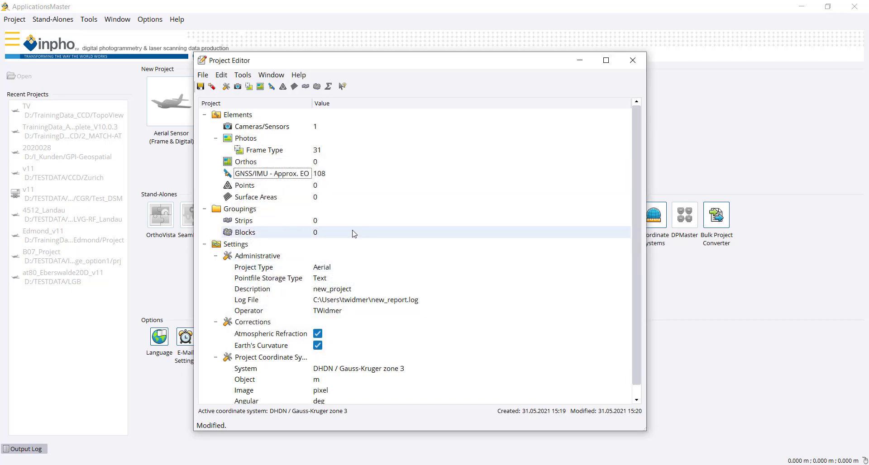
Step: Generate the strips from the photo IDs with the any-character extraction method, review their photo lists and accept them
double_click(276, 221)
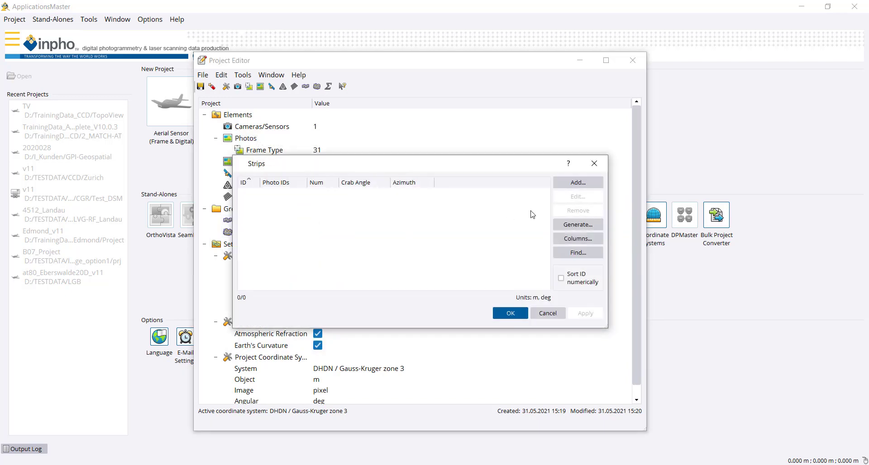
left_click(590, 225)
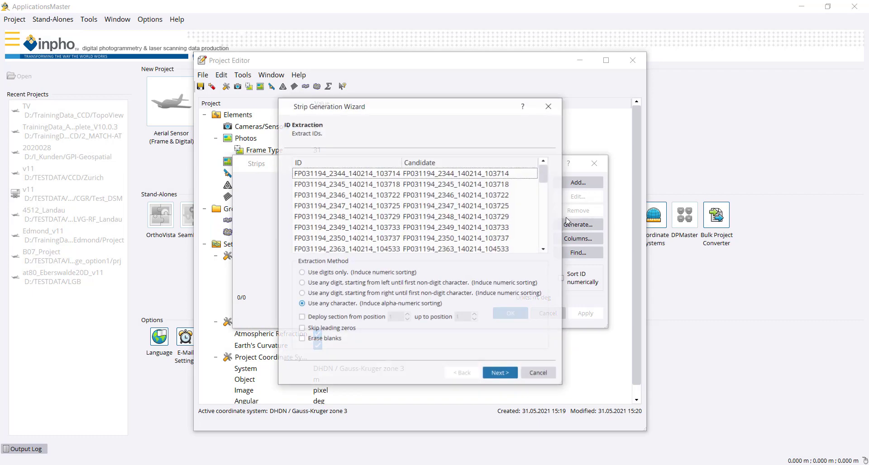
left_click(508, 377)
left_click(509, 377)
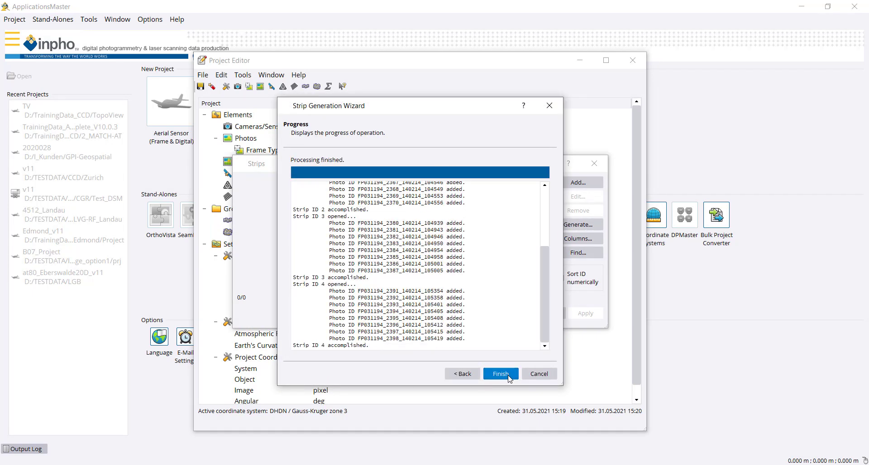
left_click(500, 374)
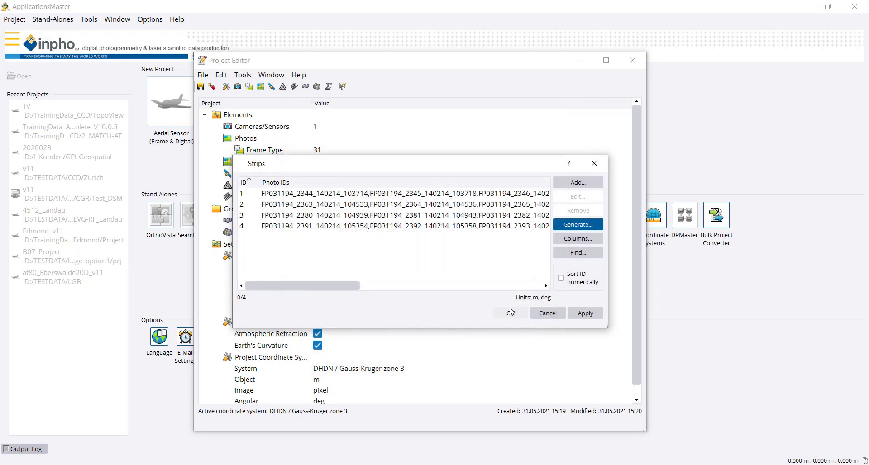
left_click_drag(609, 288, 826, 288)
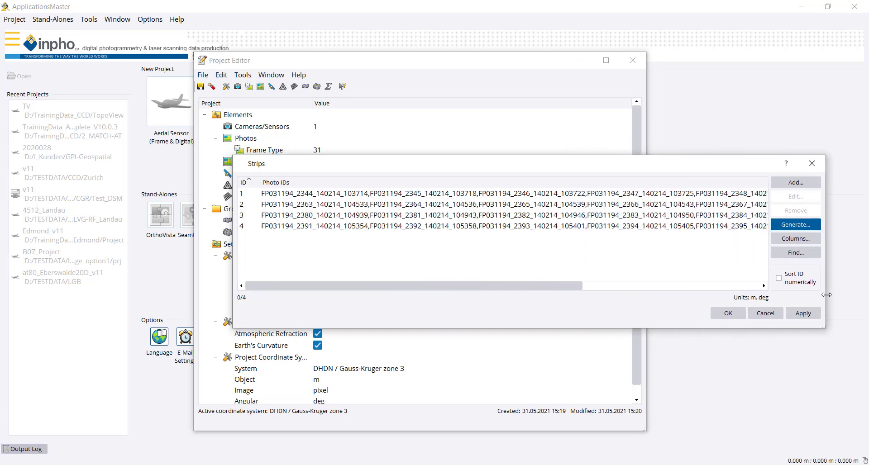
left_click(632, 285)
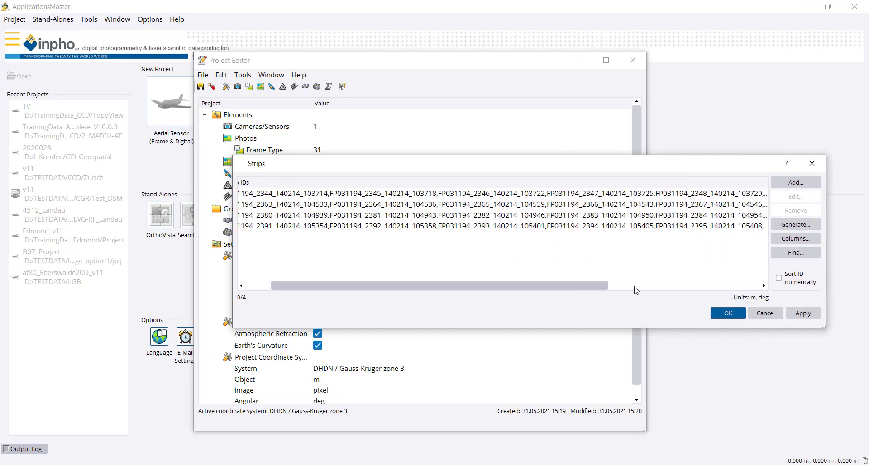
left_click(724, 314)
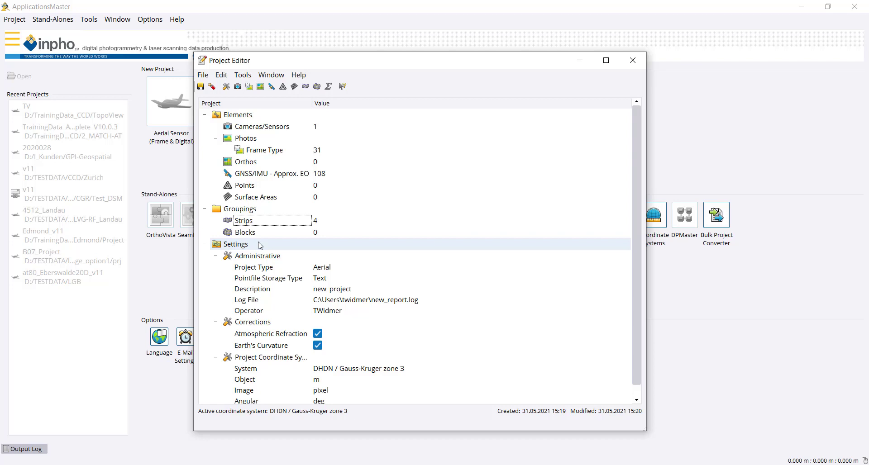
Step: Save the project as 1 in the TopoView folder of TrainingData_CCD and close the Project Editor
left_click(200, 87)
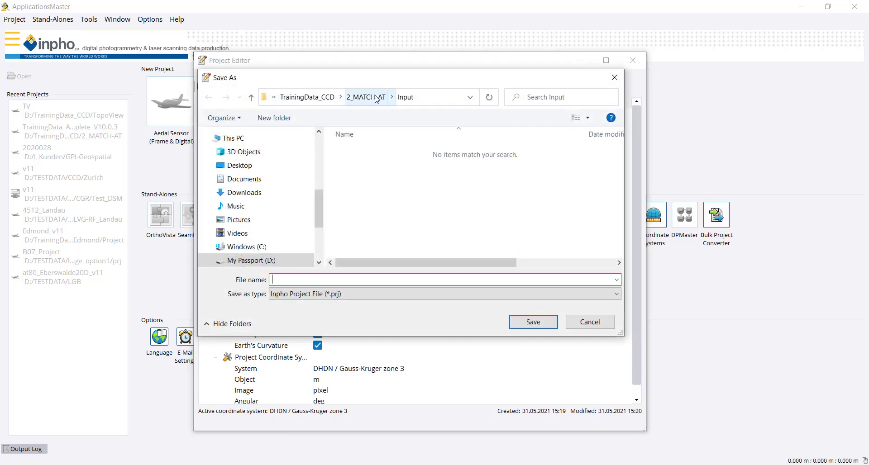
left_click(376, 98)
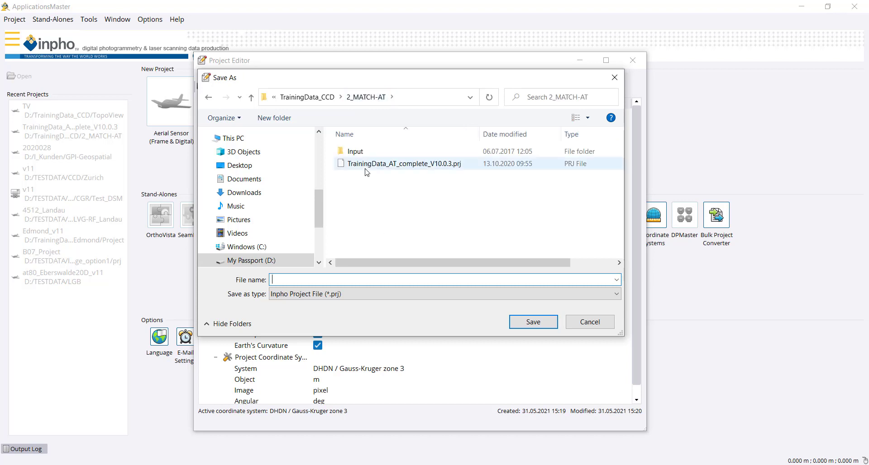
left_click(325, 100)
scroll(362, 213, "down", 3)
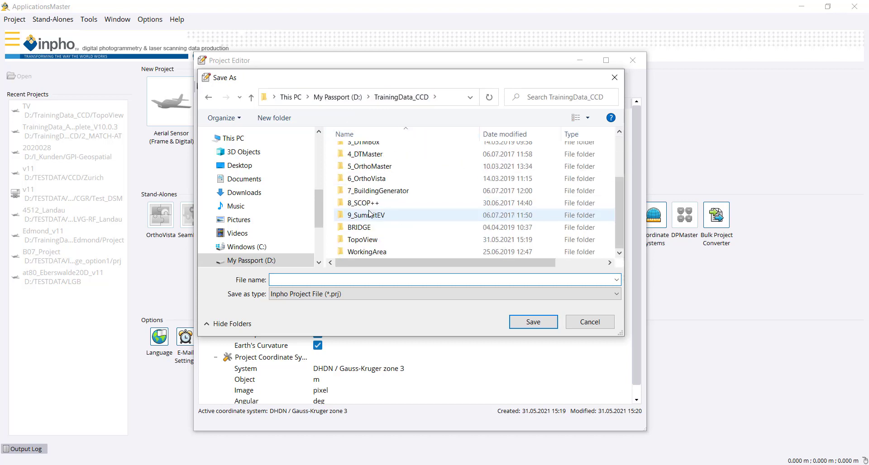
left_click(363, 240)
double_click(362, 240)
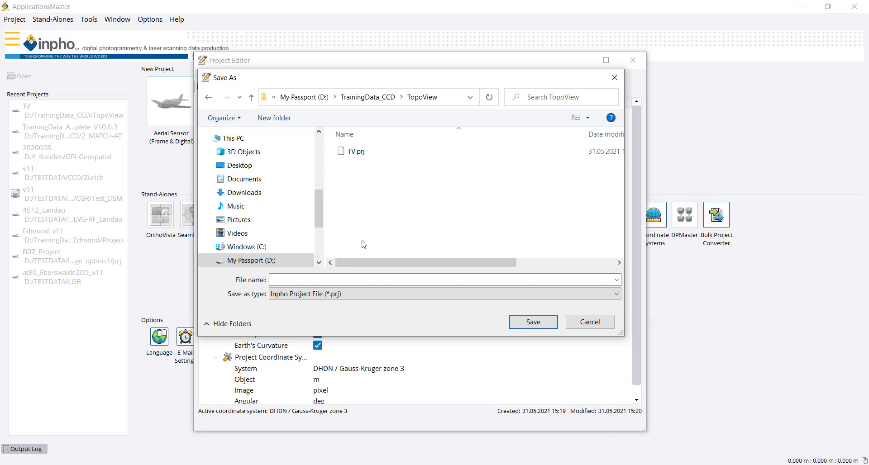
left_click(323, 276)
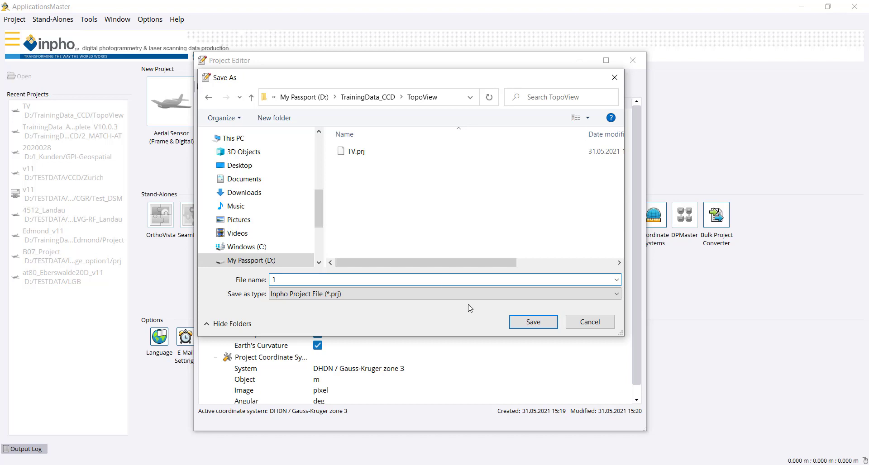
left_click(518, 329)
left_click(548, 324)
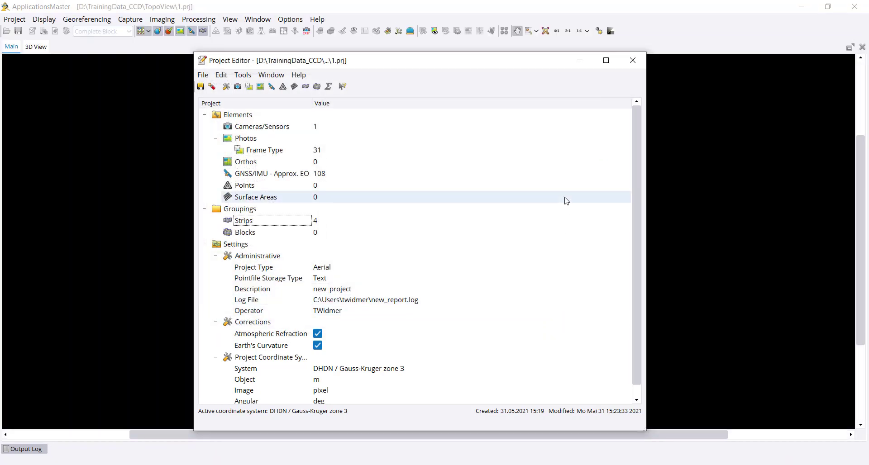
left_click(203, 75)
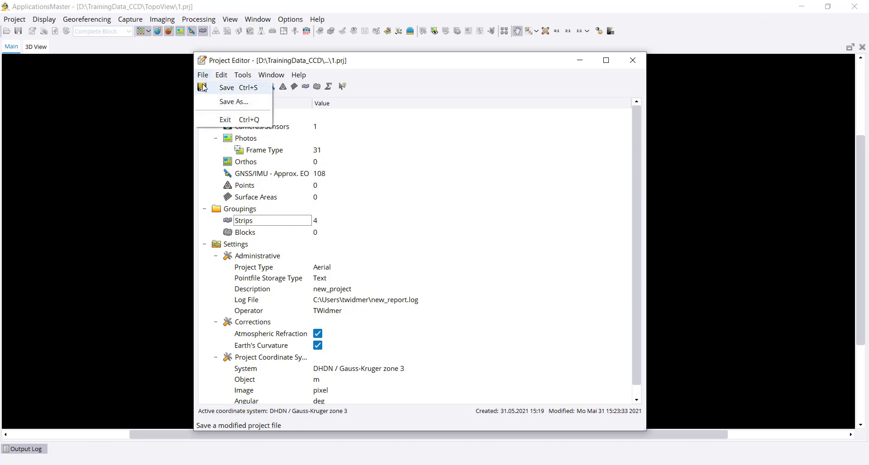
left_click(222, 120)
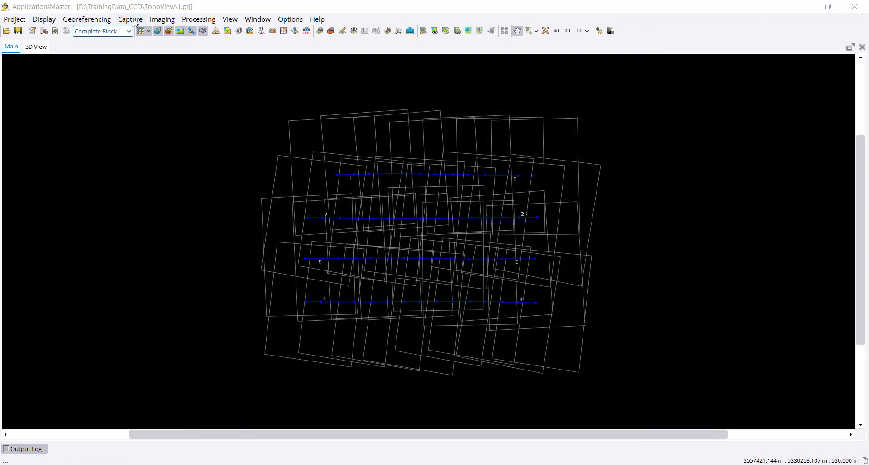
Step: Open Multi Photo Measurement from MATCH-AT and set all photos in the photo list to active display
left_click(96, 21)
mouse_move(93, 32)
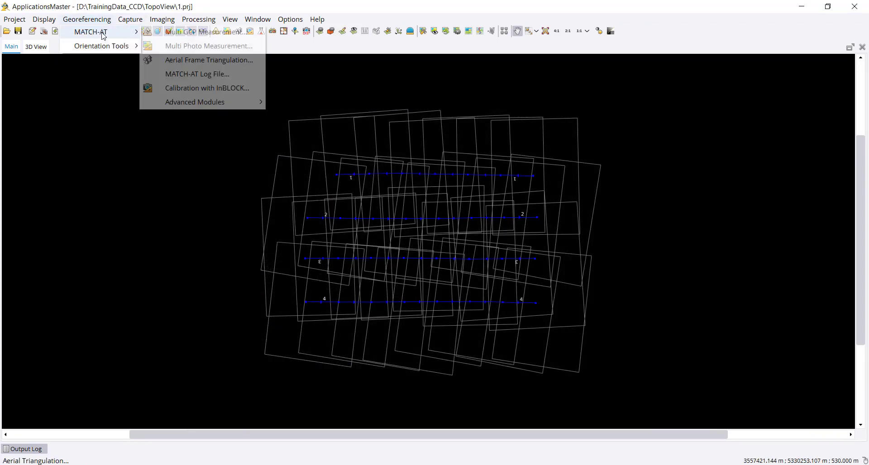
left_click(199, 46)
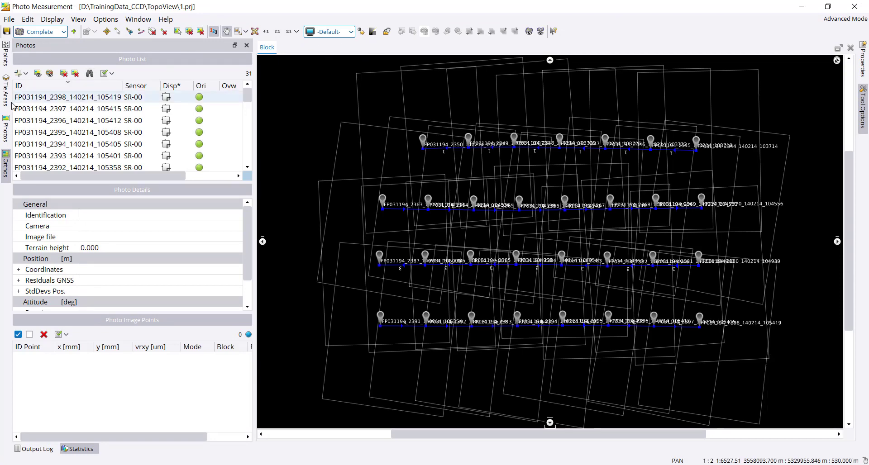
left_click(6, 130)
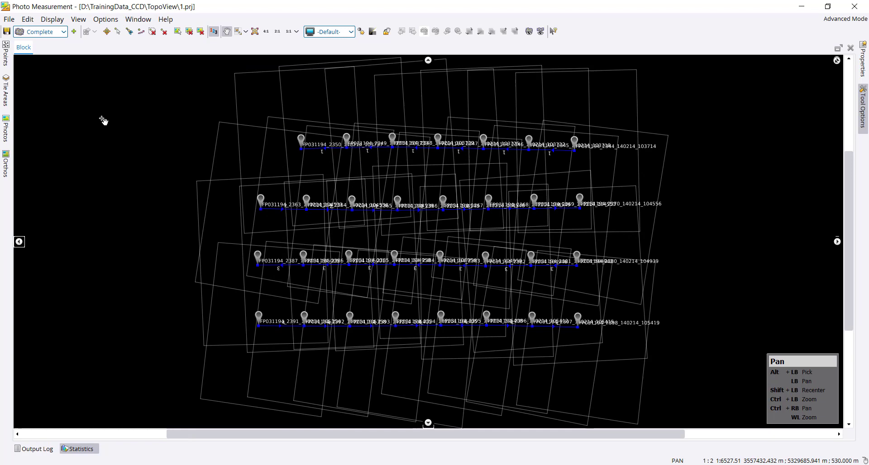
left_click(6, 130)
left_click(82, 97)
key("ctrl+a")
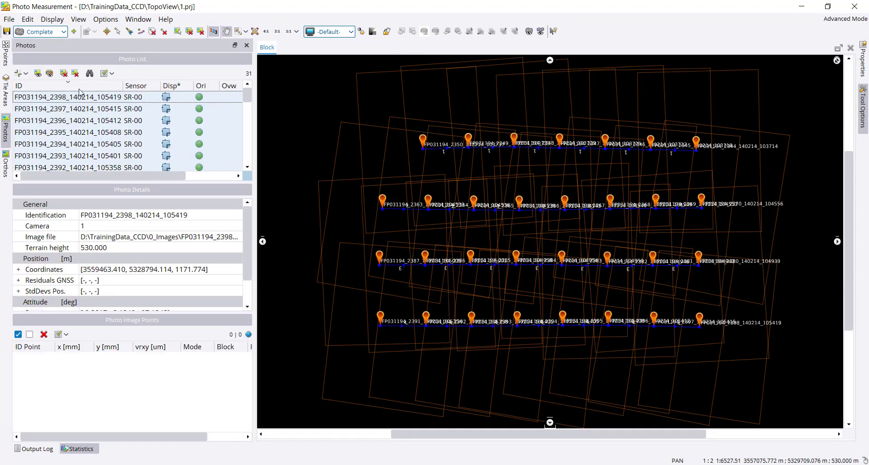
left_click(37, 73)
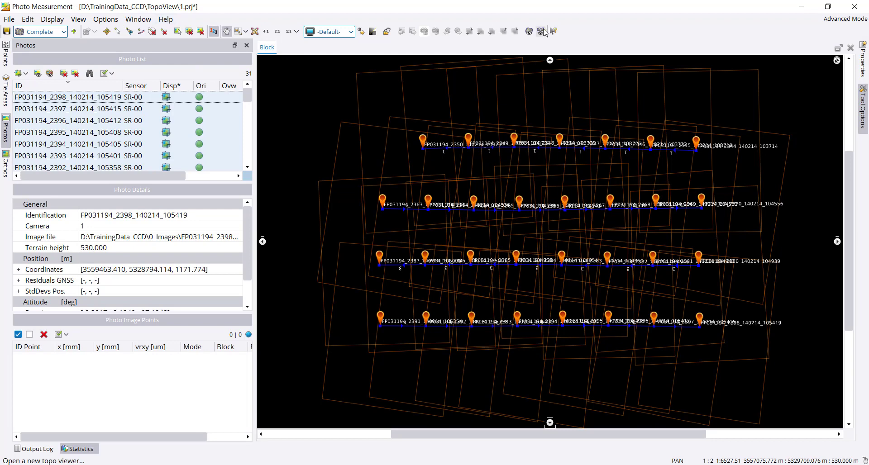
Step: Open a Topo Viewer for the active photos and set its stamp size to Large
left_click(85, 21)
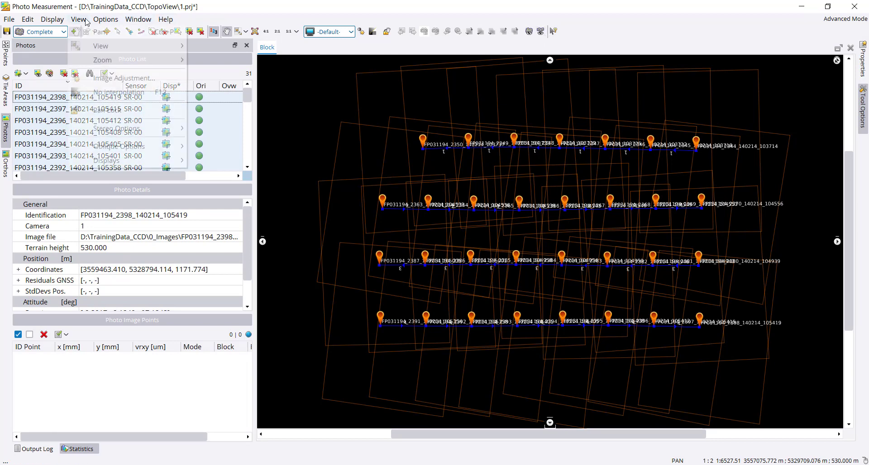
mouse_move(103, 162)
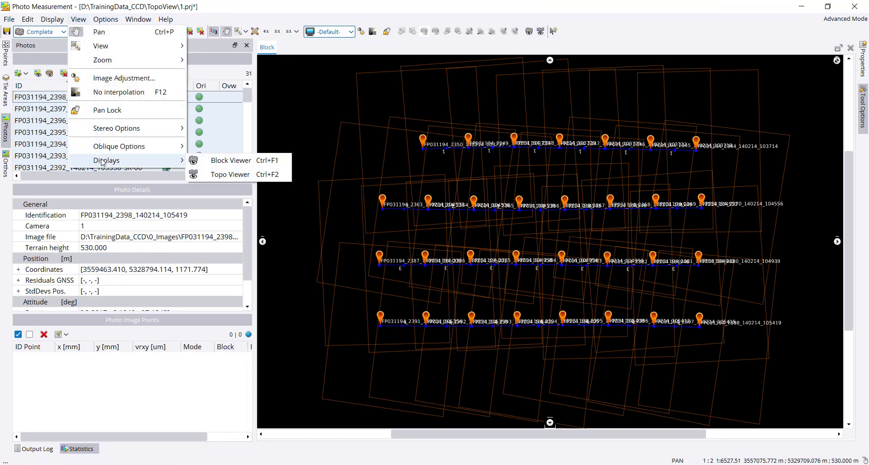
left_click(254, 176)
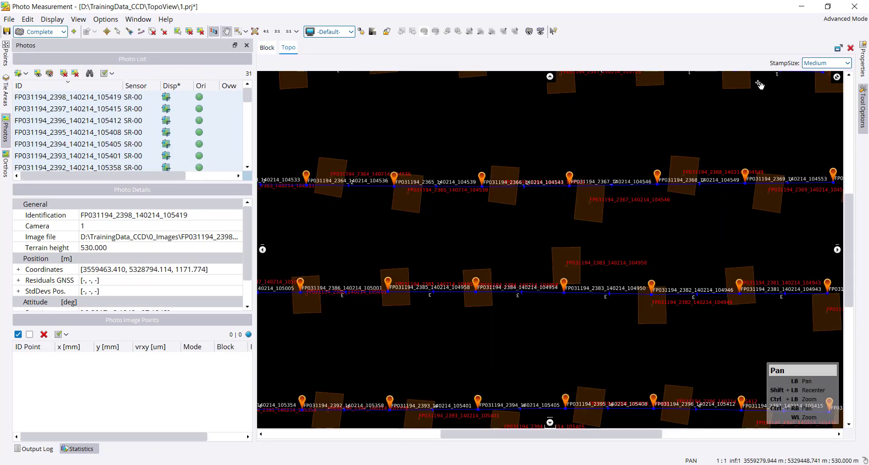
left_click(805, 64)
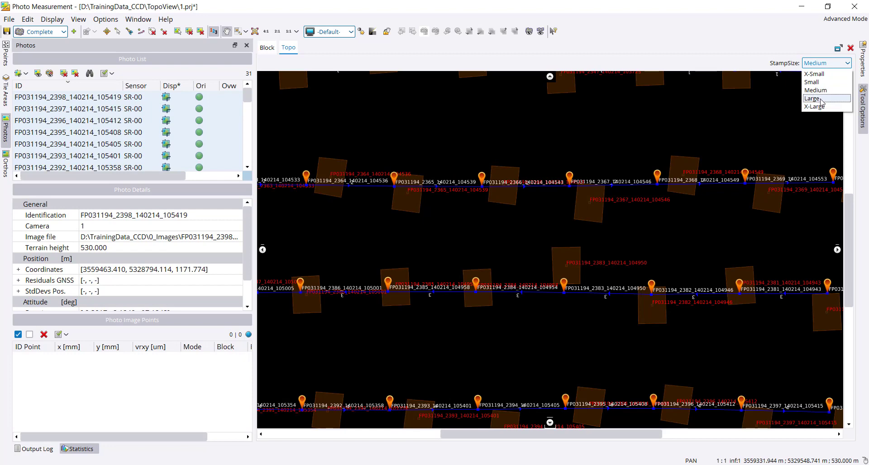
left_click(819, 95)
Step: Examine how the image stamps are rotated relative to their neighbours along the strips, and exit Photo Measurement
left_click_drag(496, 169, 520, 261)
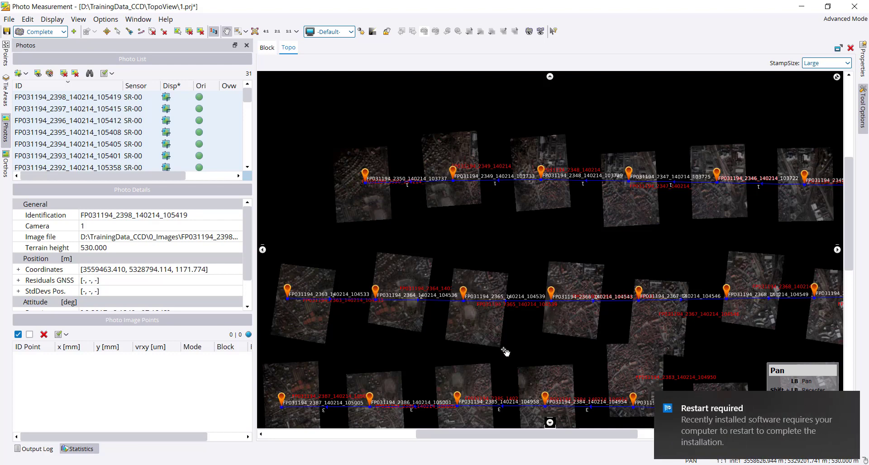
scroll(494, 360, "down", 3)
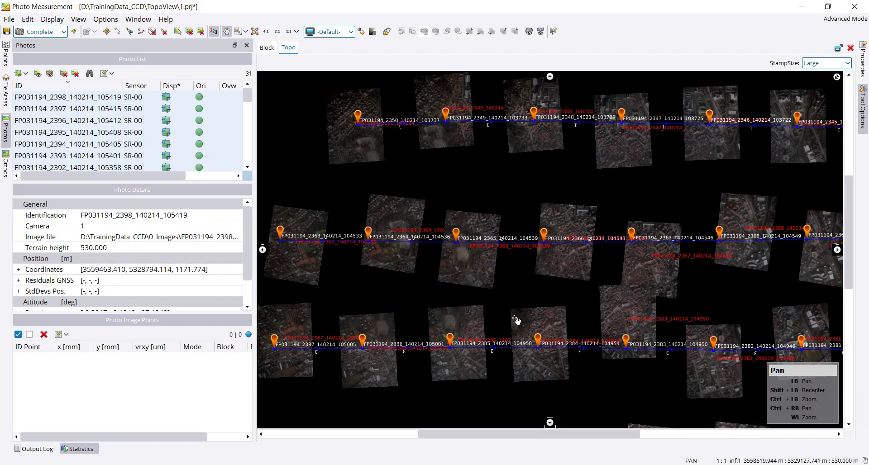
left_click_drag(478, 312, 495, 343)
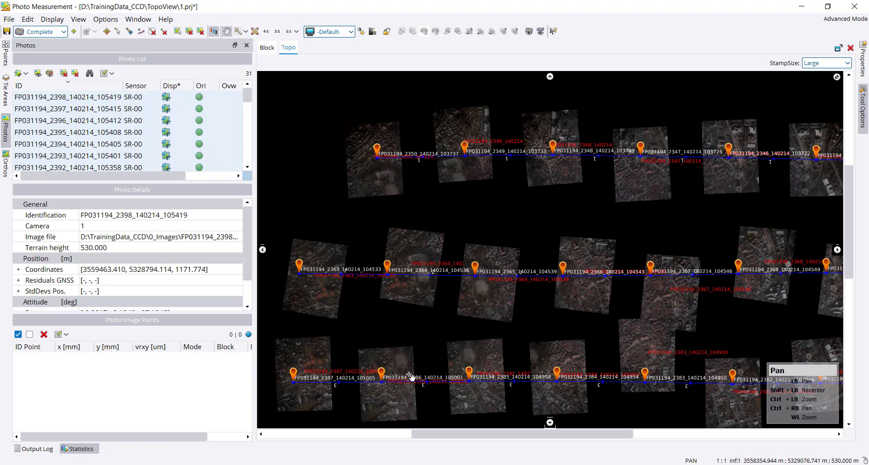
left_click(9, 19)
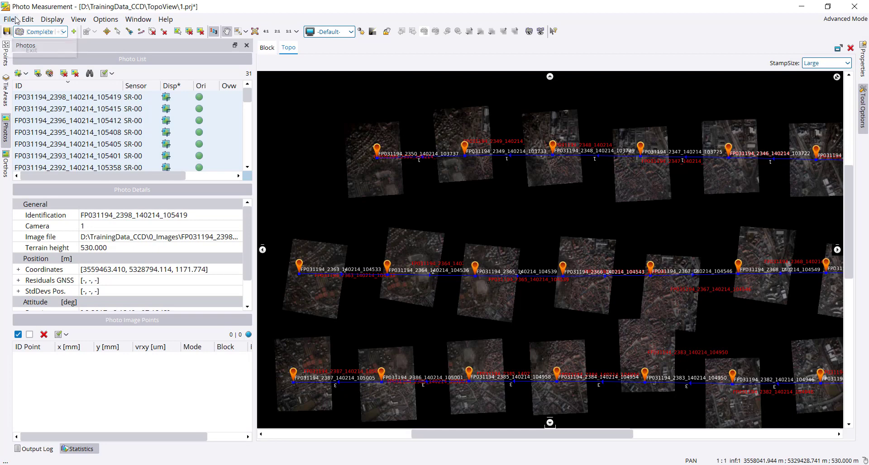
left_click(27, 50)
left_click(451, 252)
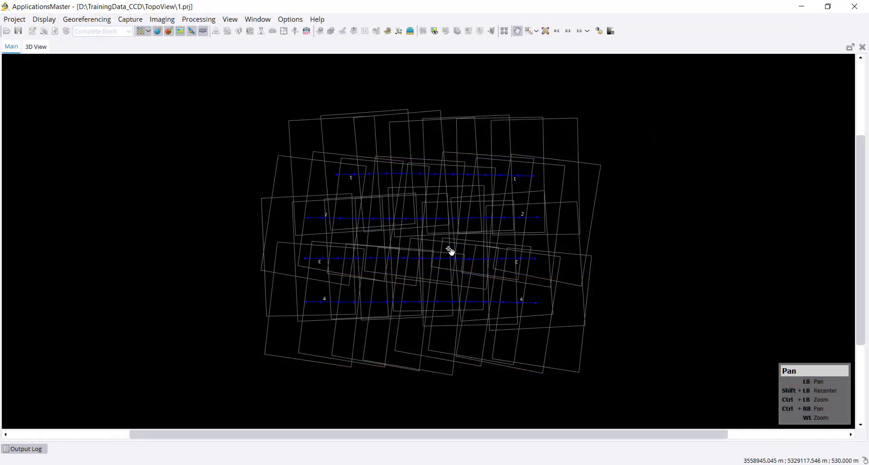
Step: In the Project Editor, set the image coordinate system orientation of camera 1's Calibration Set 1 to X pointing left and Y pointing down
left_click(32, 31)
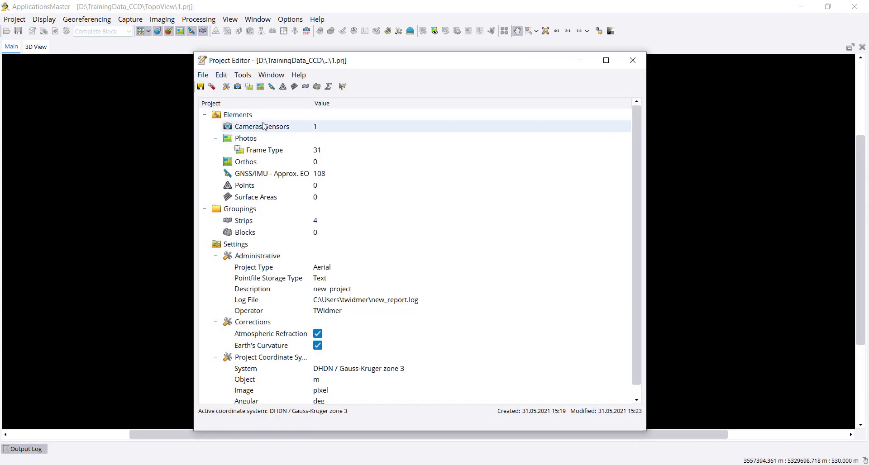
double_click(264, 127)
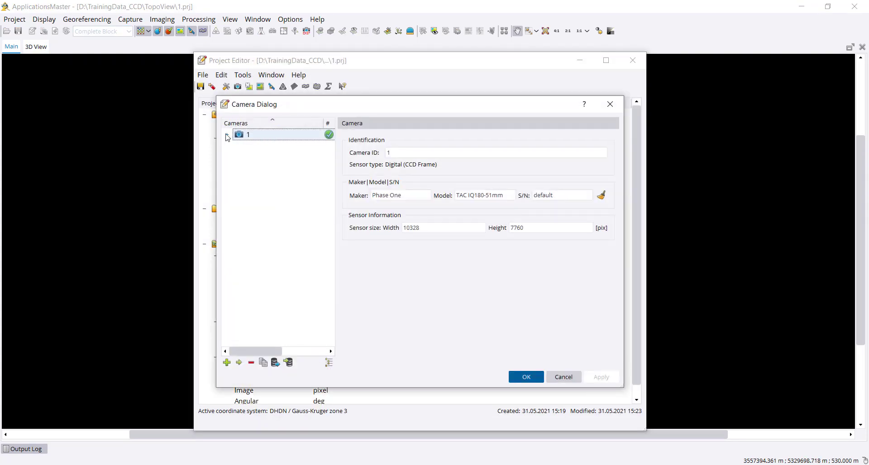
left_click(226, 135)
left_click(249, 146)
left_click(273, 158)
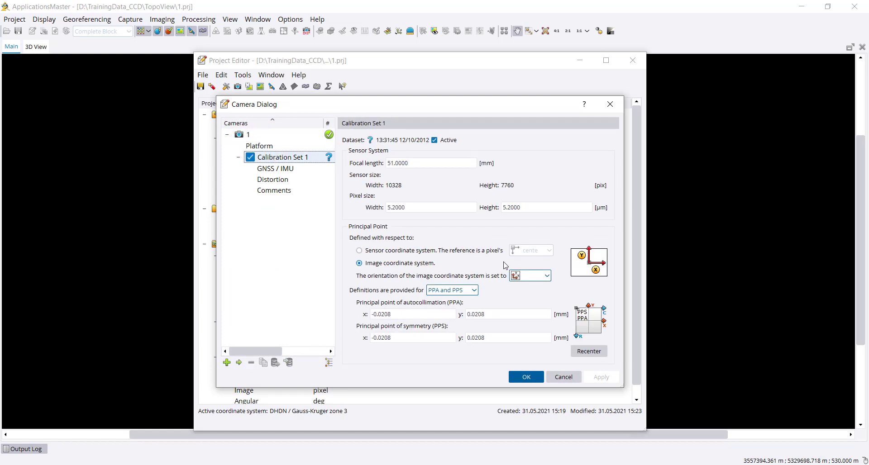
left_click(541, 277)
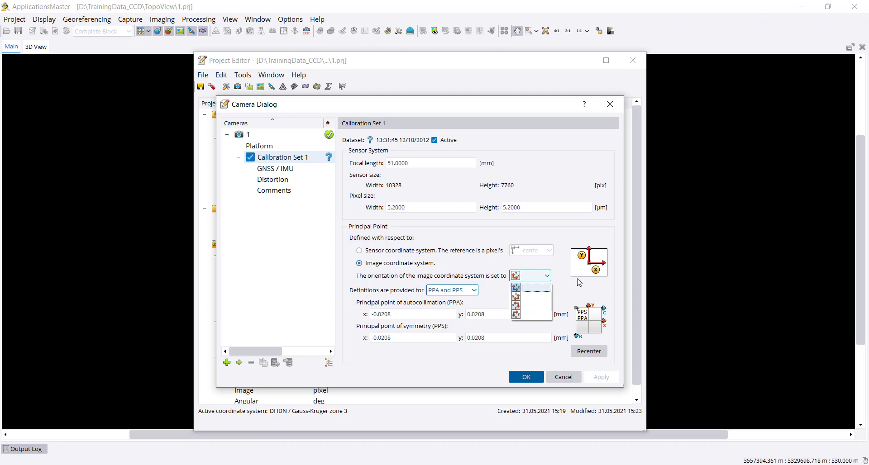
left_click(539, 309)
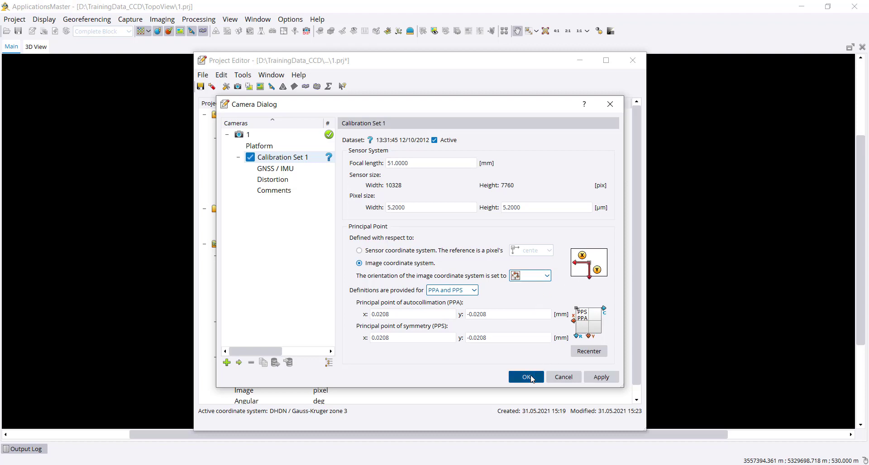
left_click(528, 377)
Step: Save the modified project with the changed camera calibration and close the Project Editor
left_click(199, 87)
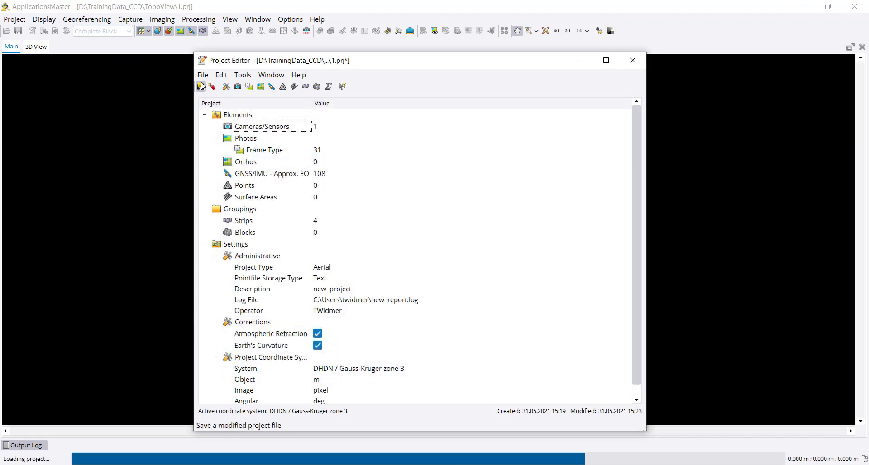
left_click(203, 75)
left_click(223, 119)
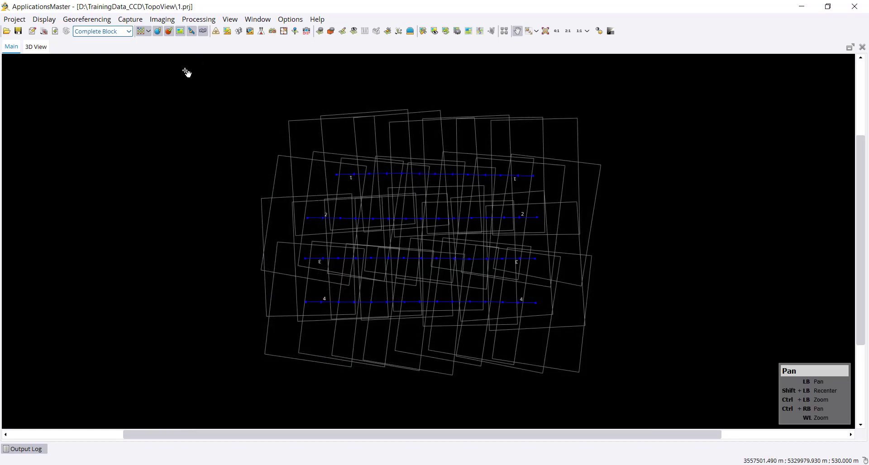
Step: Reopen Multi Photo Measurement from MATCH-AT and set the display status of all photos to Active
left_click(87, 19)
mouse_move(131, 33)
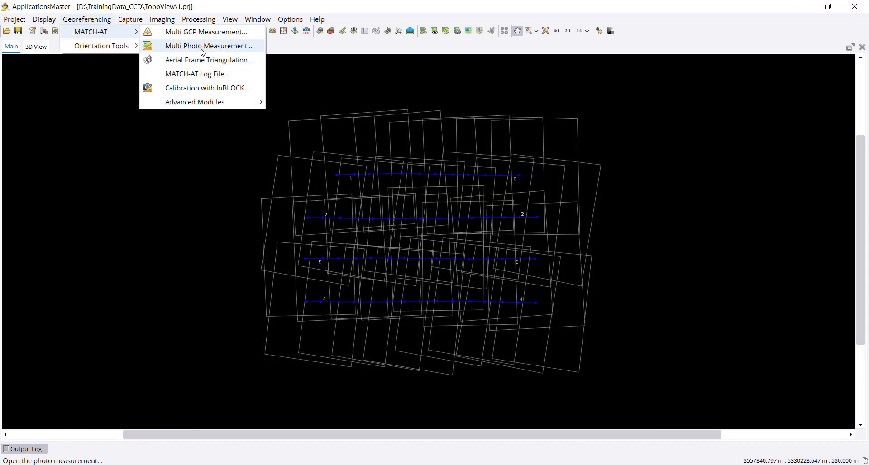
left_click(203, 46)
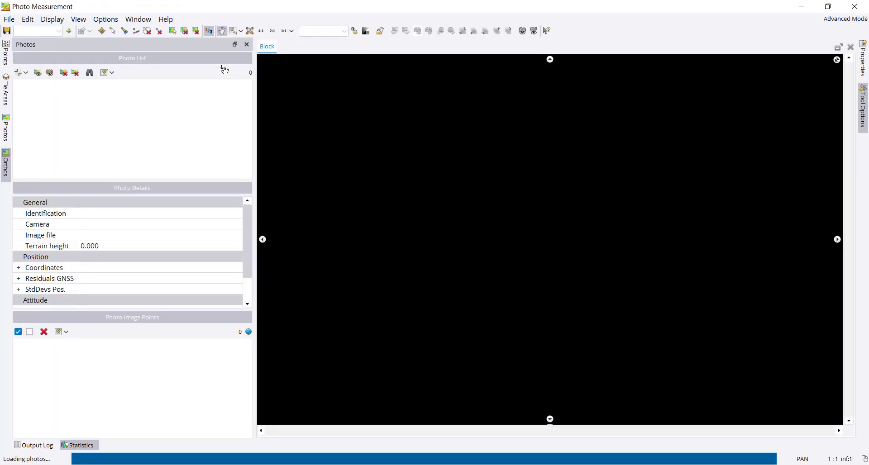
left_click(108, 109)
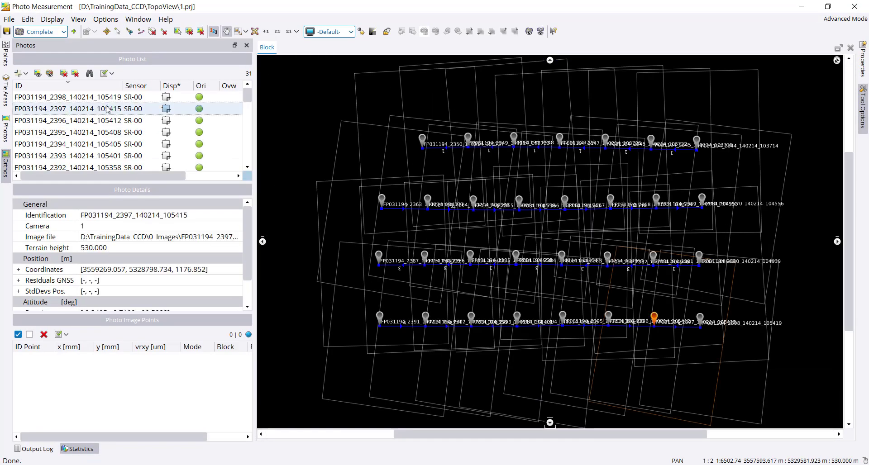
key("ctrl+a")
left_click(21, 74)
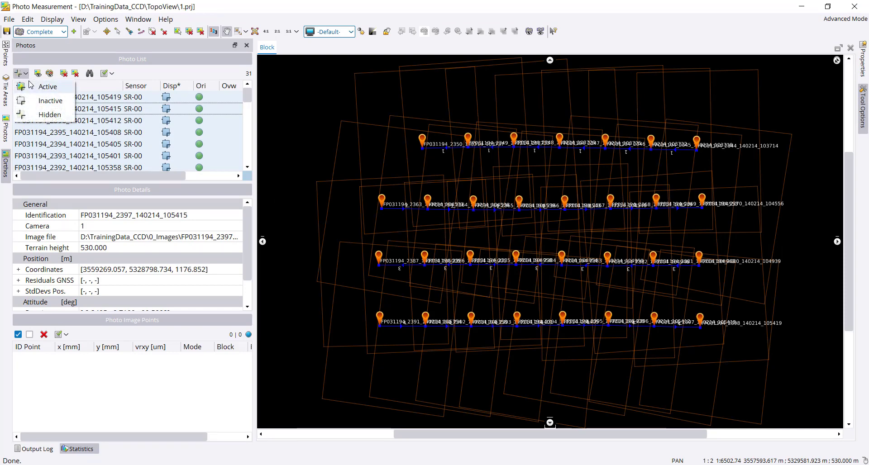
left_click(32, 86)
Step: Display the active photos in a new Topo Viewer with Large image stamps
left_click(541, 30)
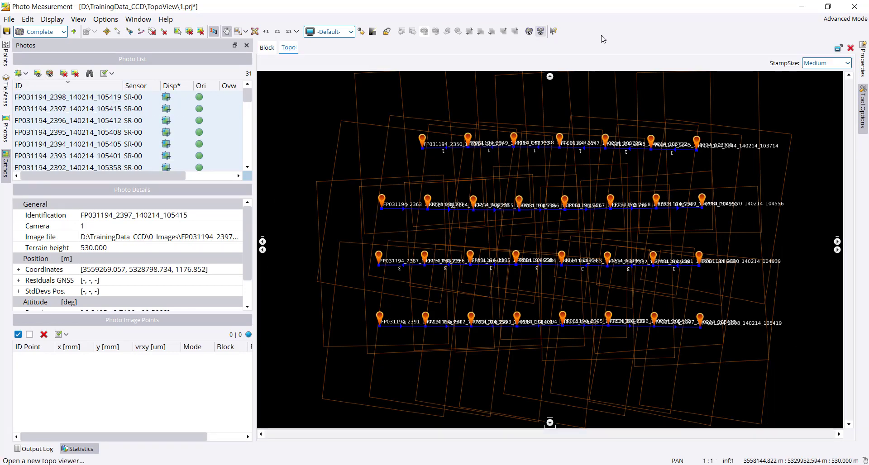
left_click(810, 63)
left_click(812, 98)
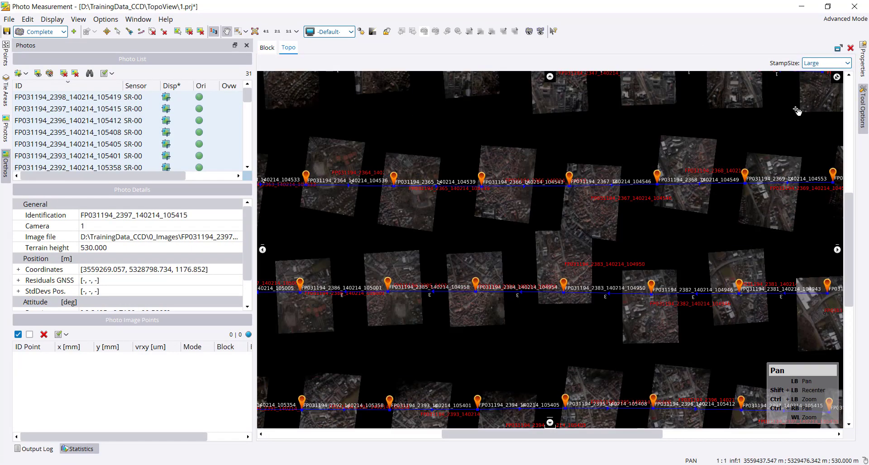
Step: Examine the photo stamps across the neighbouring strips in the Topo Viewer and exit Photo Measurement
left_click_drag(430, 190, 477, 283)
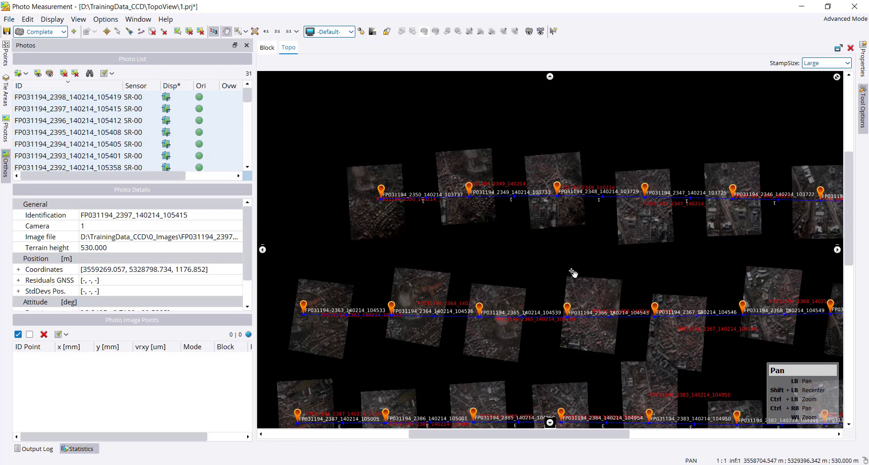
left_click(9, 19)
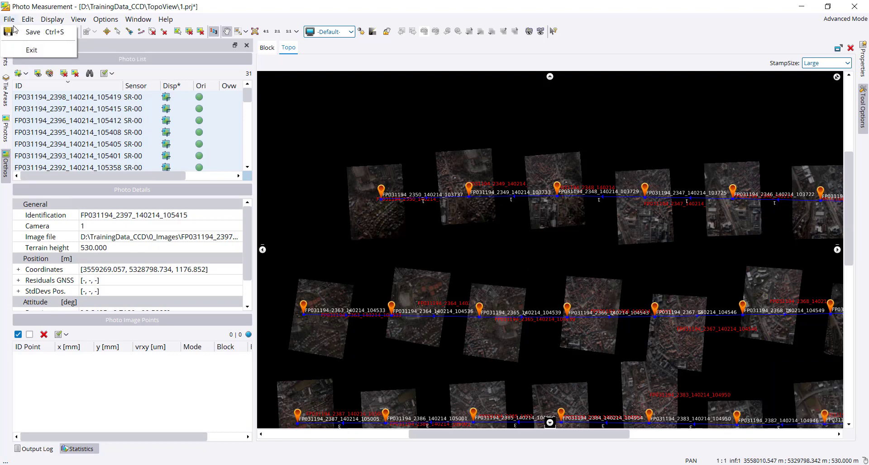
left_click(29, 50)
left_click(465, 254)
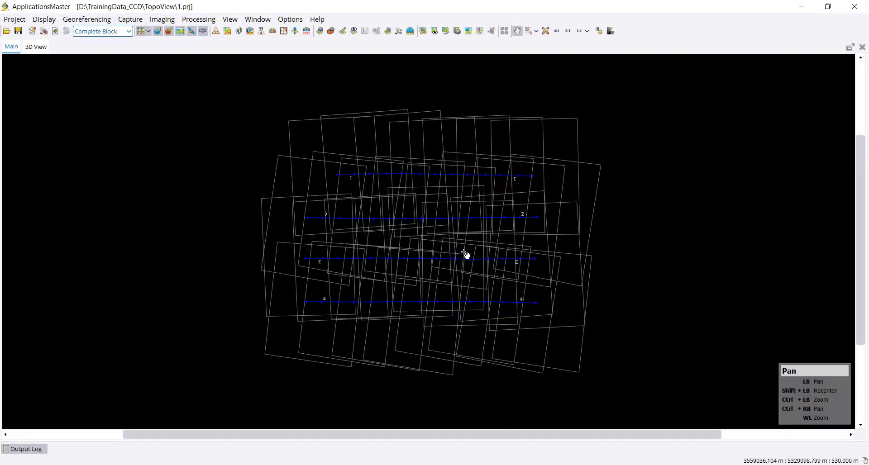
Step: In the Project Editor, set the image coordinate system orientation of camera 1's Calibration Set 1 to X pointing right and Y pointing up
left_click(32, 32)
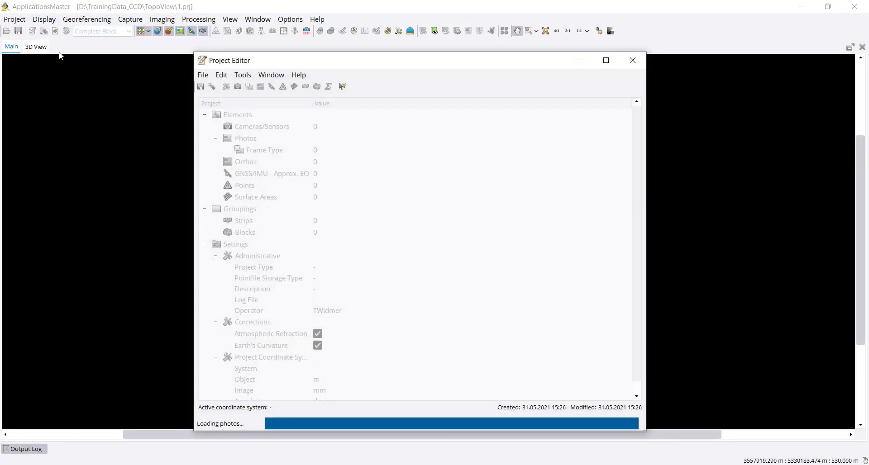
double_click(247, 130)
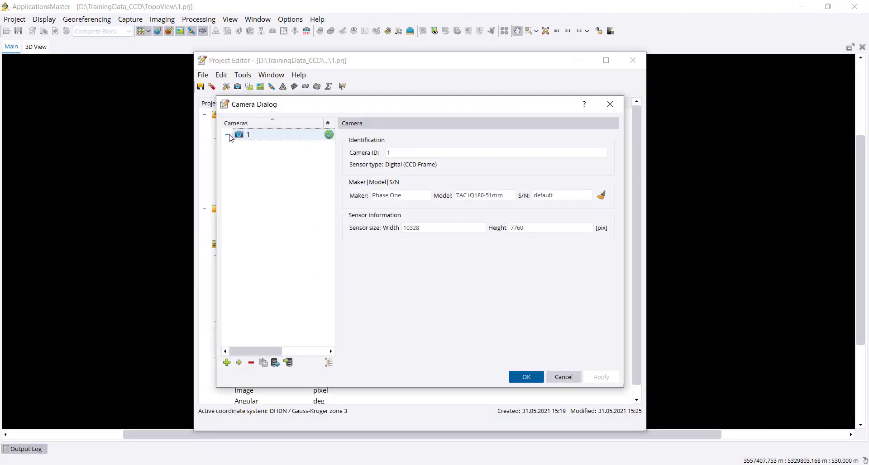
left_click(228, 134)
left_click(269, 157)
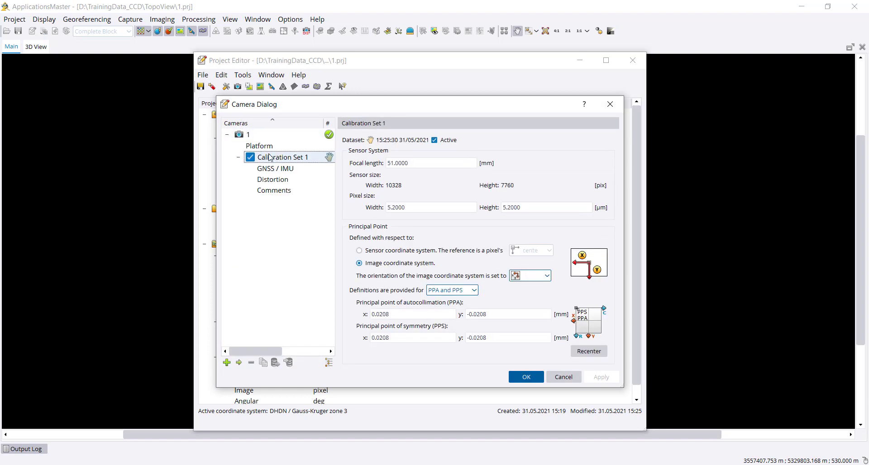
left_click(525, 276)
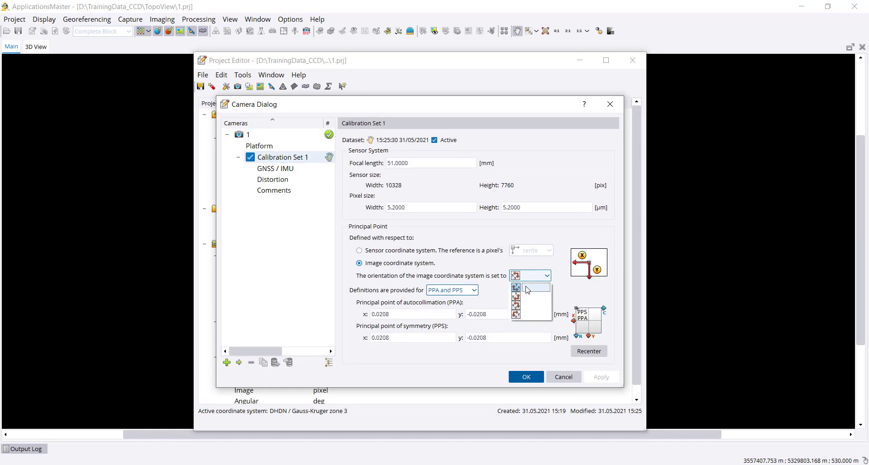
left_click(527, 289)
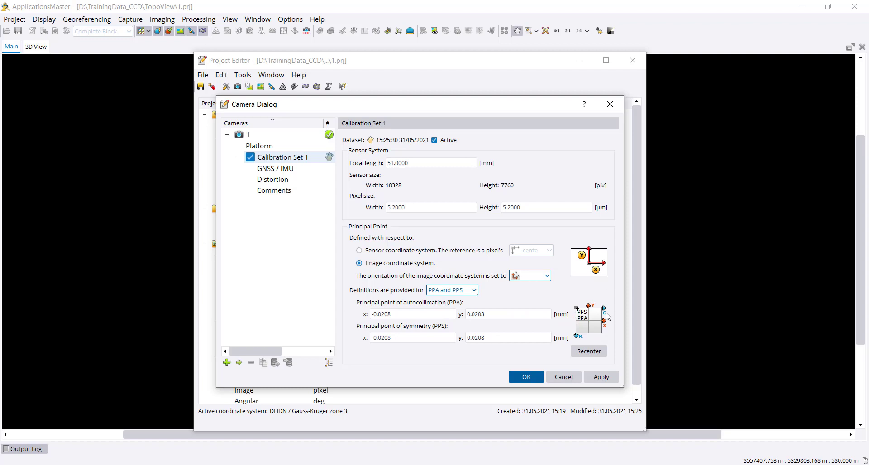
left_click(601, 378)
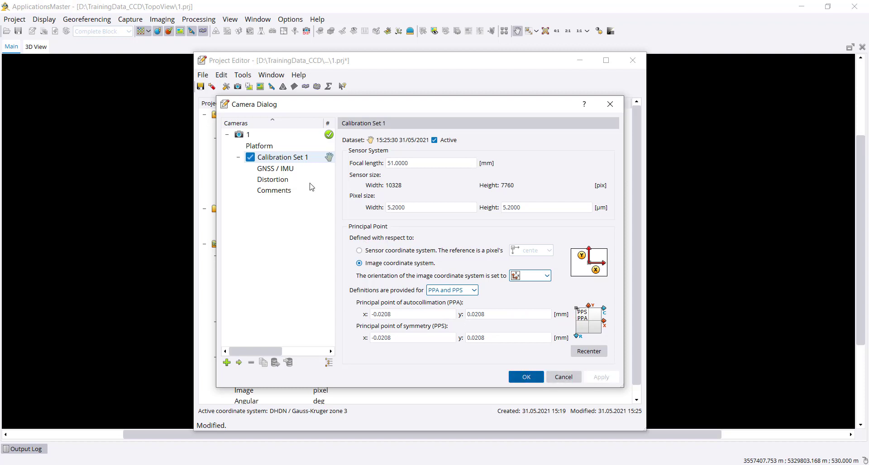
Step: Set the camera mount rotation of camera 1's platform to 270 degrees and accept the camera settings
left_click(305, 145)
left_click(443, 144)
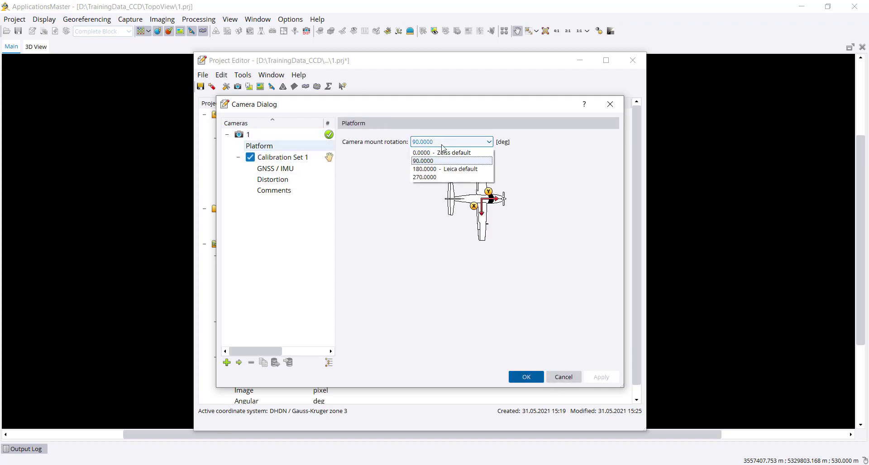
left_click(428, 177)
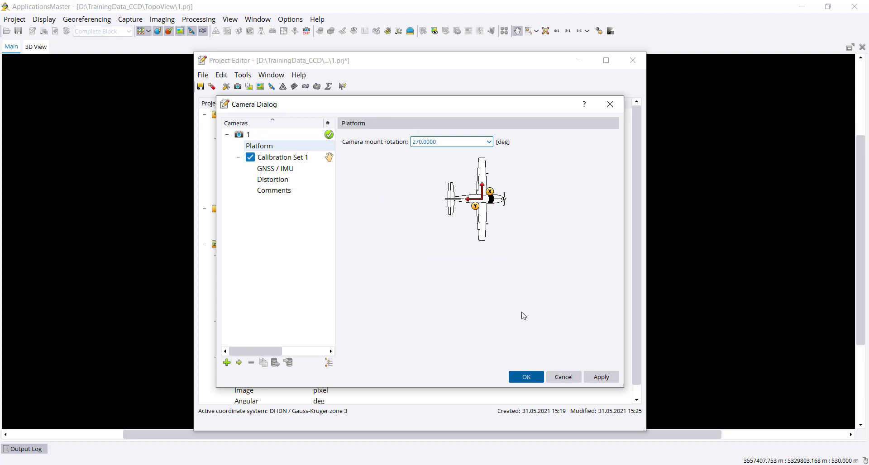
left_click(601, 377)
left_click(526, 377)
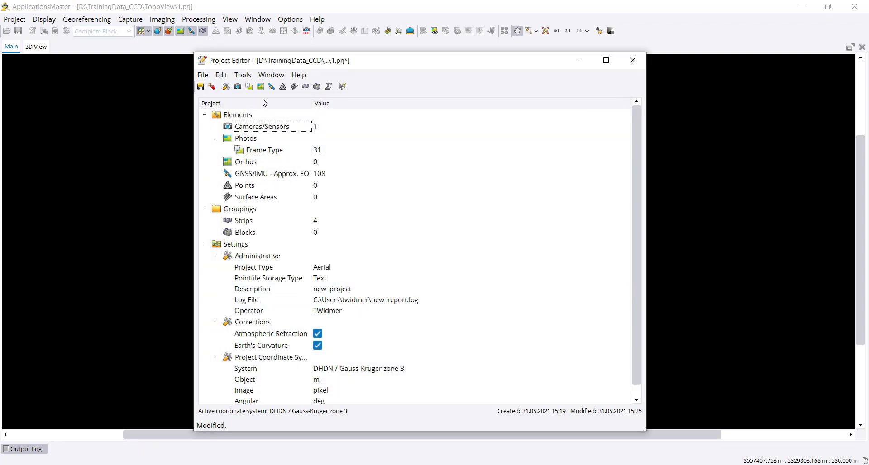
Step: Start saving the project and review the strip errors in an enlarged Project Validator
left_click(200, 87)
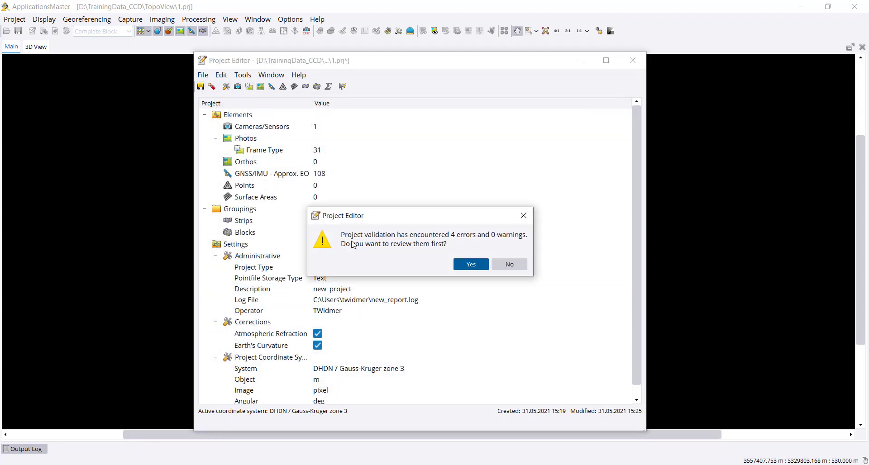
left_click(462, 263)
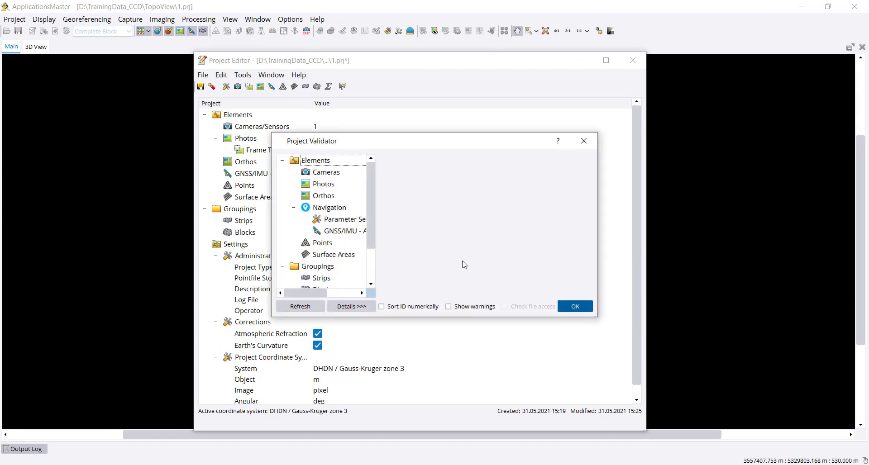
left_click_drag(597, 227, 786, 225)
left_click_drag(270, 241, 95, 240)
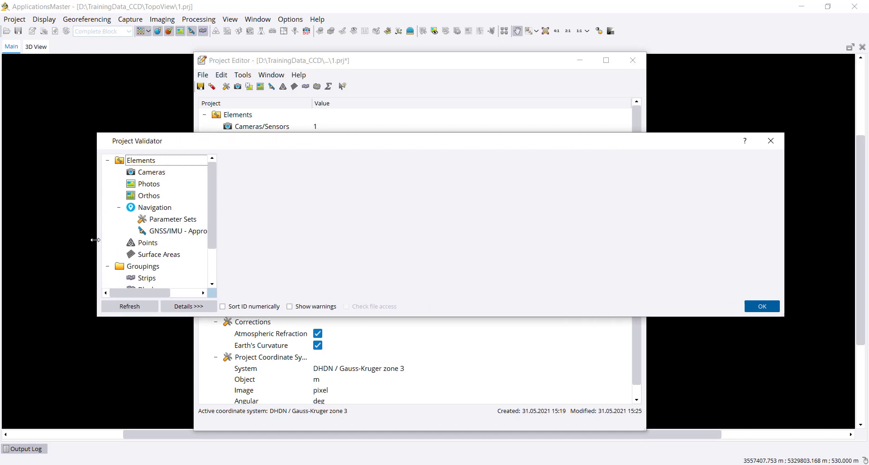
left_click_drag(158, 293, 239, 292)
scroll(215, 241, "down", 1)
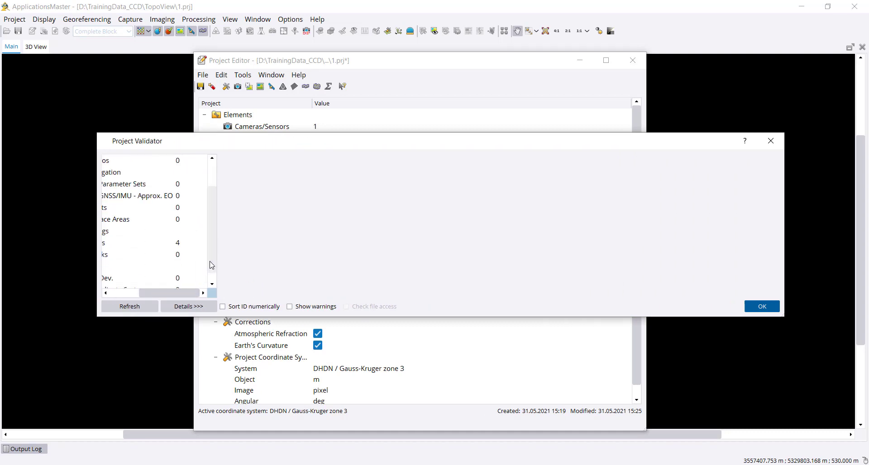
left_click(166, 243)
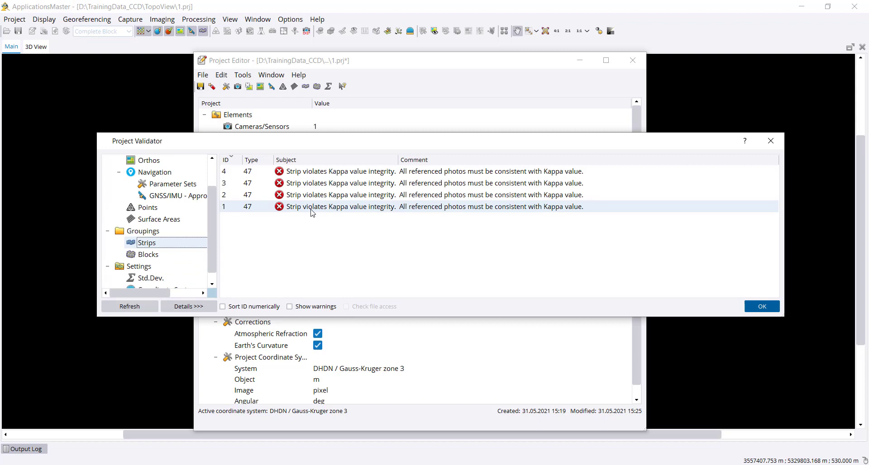
left_click(762, 307)
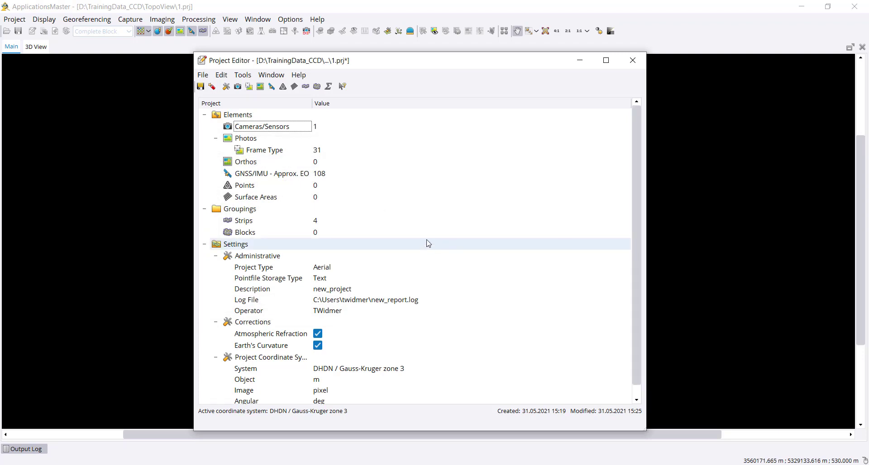
Step: Recheck camera 1's mount rotation and the image coordinate system orientation of Calibration Set 1
double_click(258, 127)
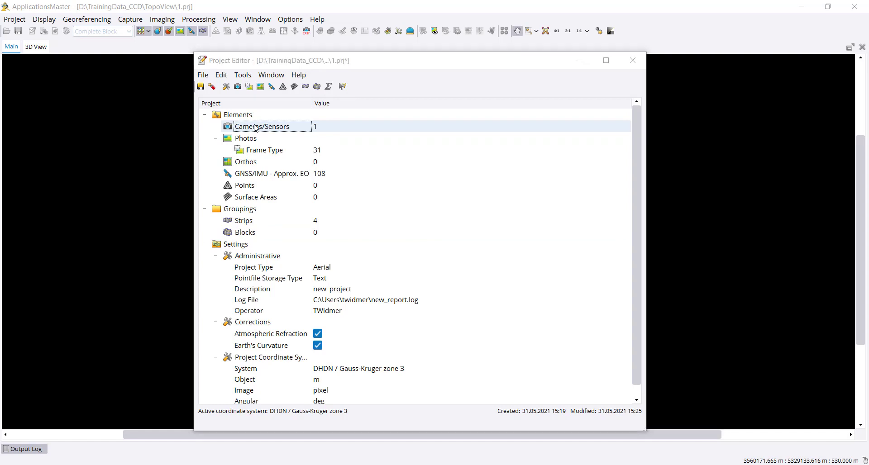
left_click(227, 135)
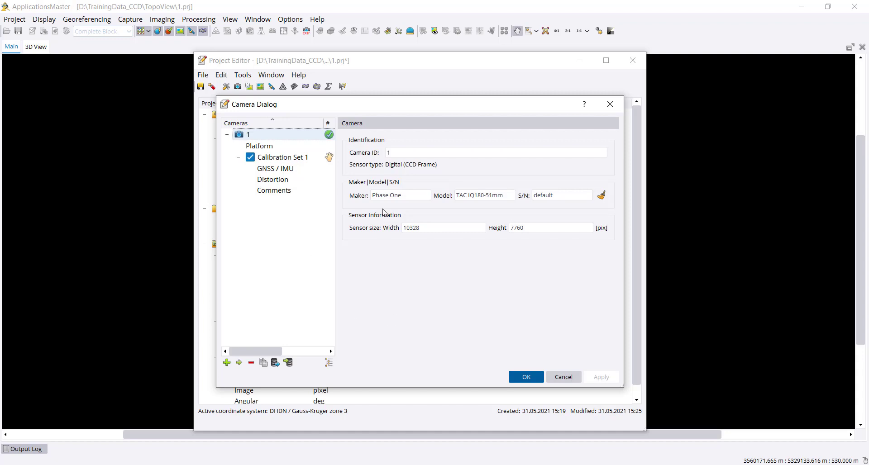
left_click(271, 146)
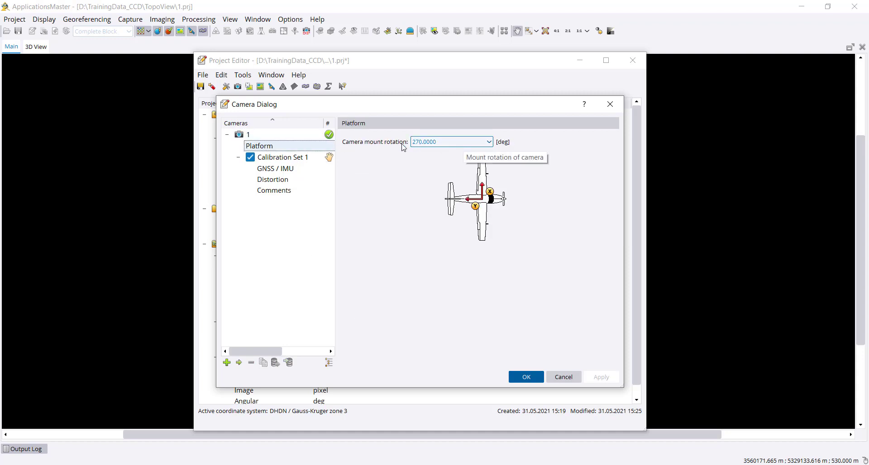
left_click(281, 157)
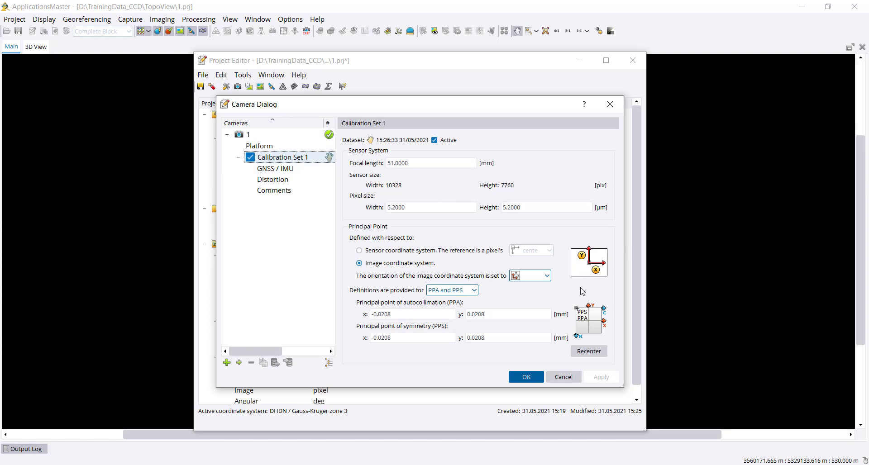
left_click(526, 377)
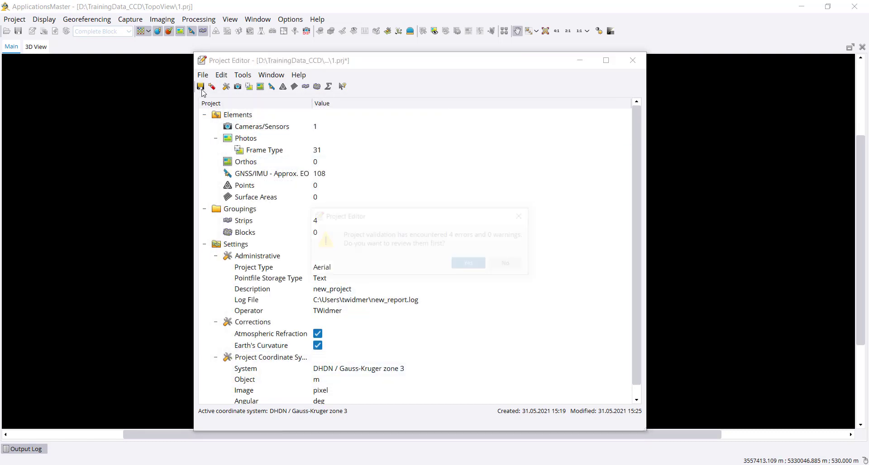
Step: Save the project without reviewing the validation errors and close the Project Editor
left_click(513, 267)
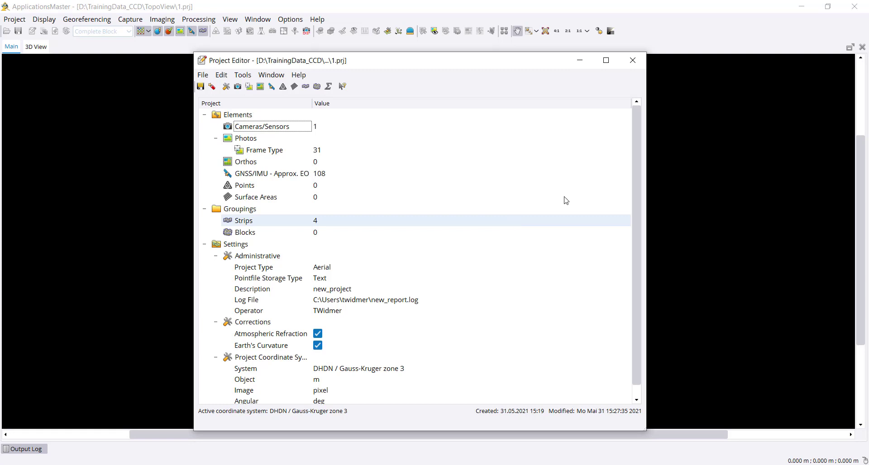
left_click(633, 60)
Step: Launch Multi Photo Measurement from MATCH-AT again and set the display status of all photos to Active
left_click(100, 20)
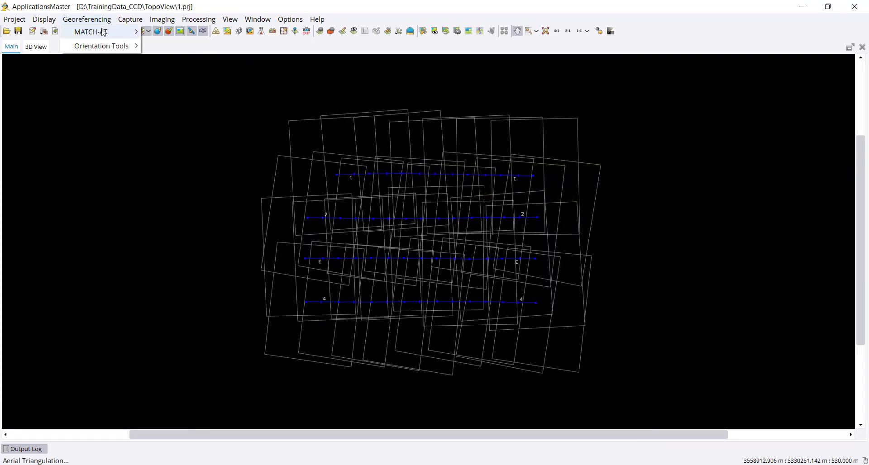
mouse_move(104, 32)
left_click(172, 47)
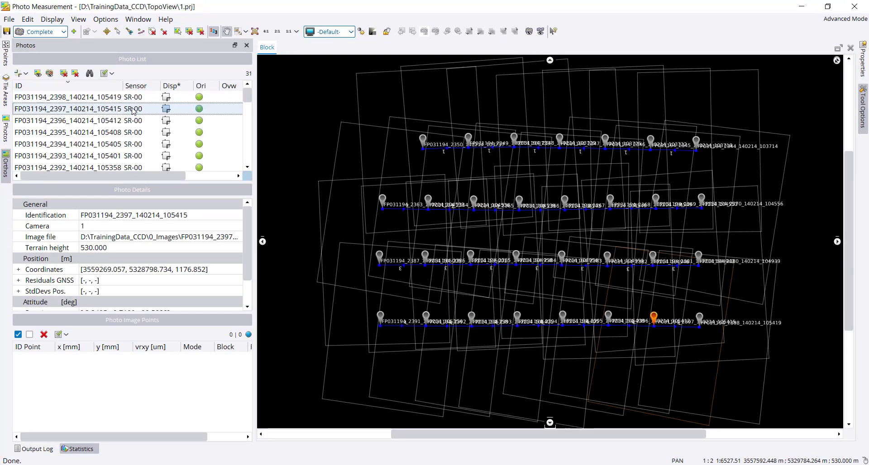
key("ctrl+a")
left_click(25, 74)
left_click(29, 86)
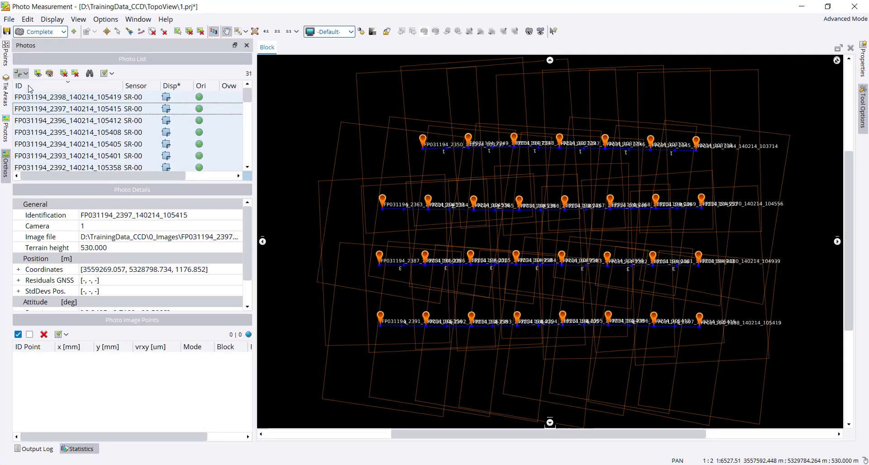
Step: Display the active photos in a Topo Viewer with Large image stamps and compare their content across the strips
left_click(540, 31)
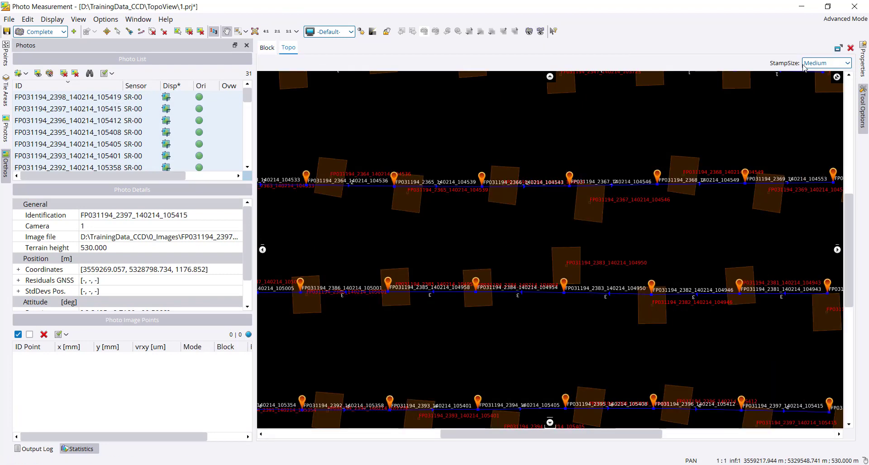
left_click(804, 67)
left_click(815, 92)
left_click_drag(388, 165, 470, 285)
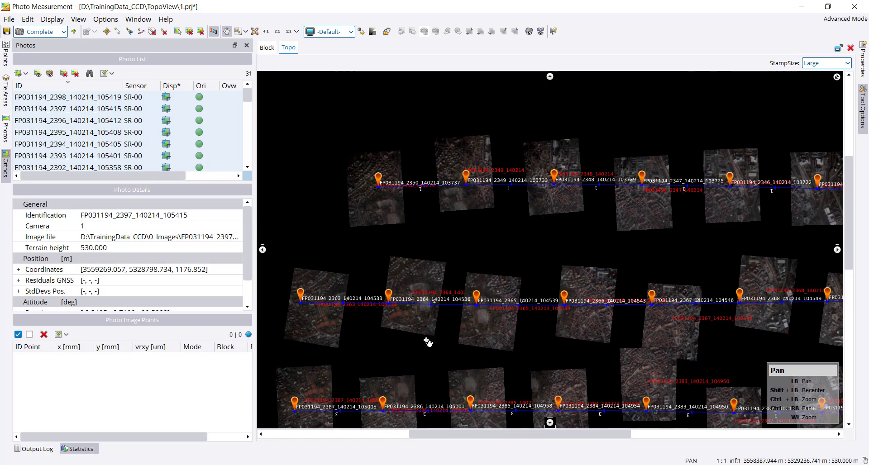
left_click_drag(430, 344, 438, 266)
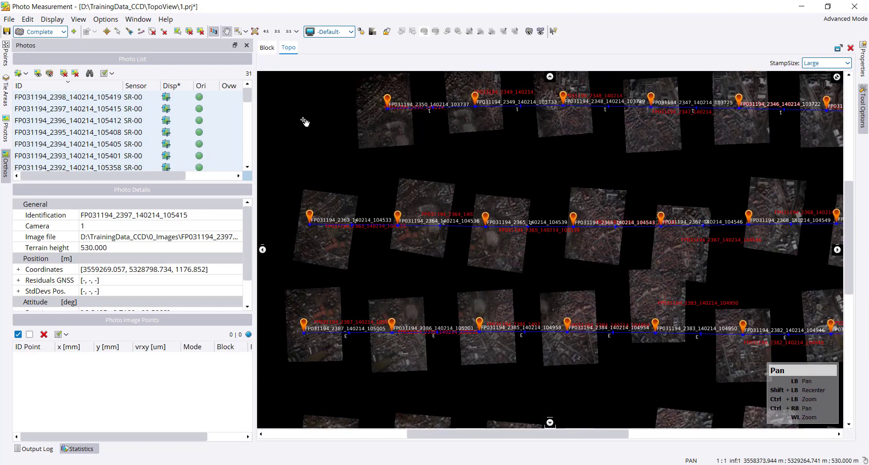
Step: Exit Photo Measurement and return to the ApplicationsMaster main view
left_click(9, 19)
left_click(24, 51)
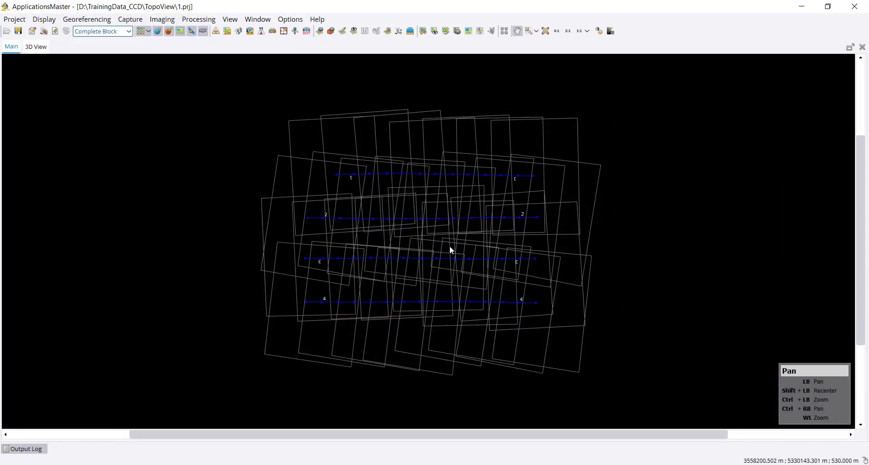
left_click(450, 251)
Step: Reinitialize the exterior orientation of all frame photos in the Project Editor with EO from GNSS/Strip and apply it
left_click(32, 31)
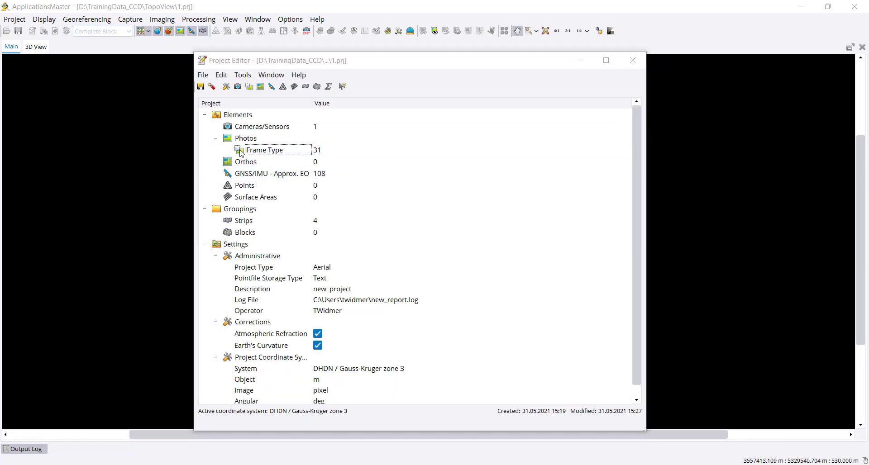
double_click(271, 150)
key("ctrl+a")
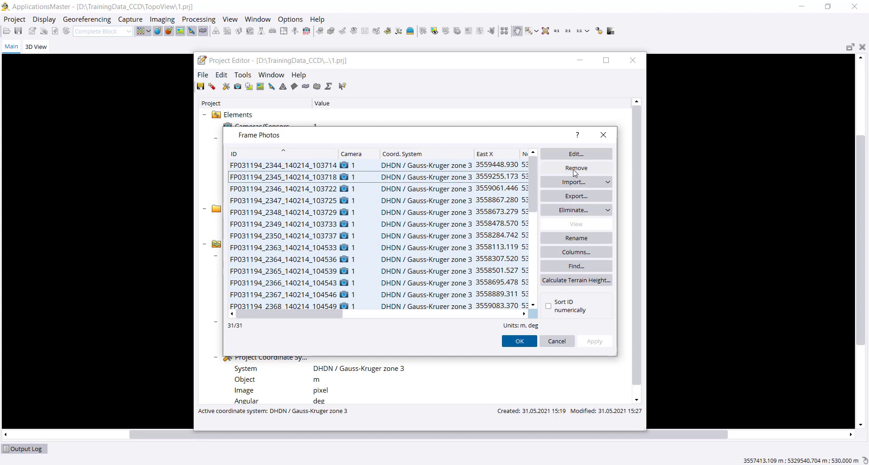
left_click(576, 154)
left_click(362, 314)
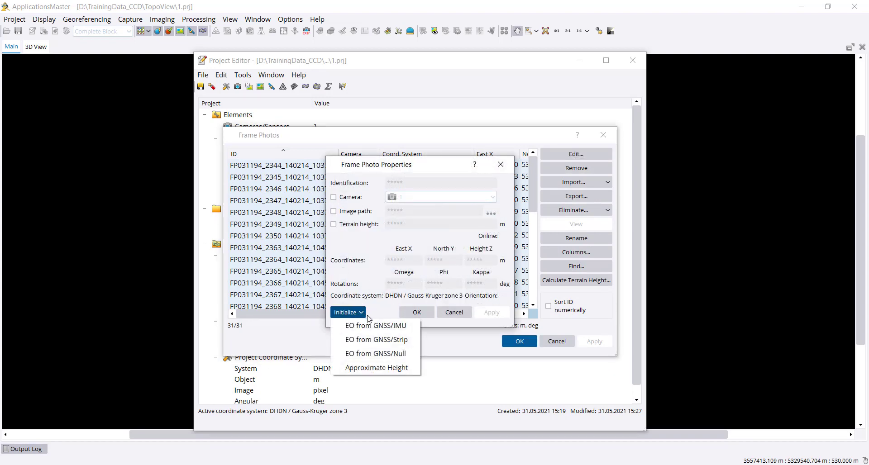
left_click(370, 340)
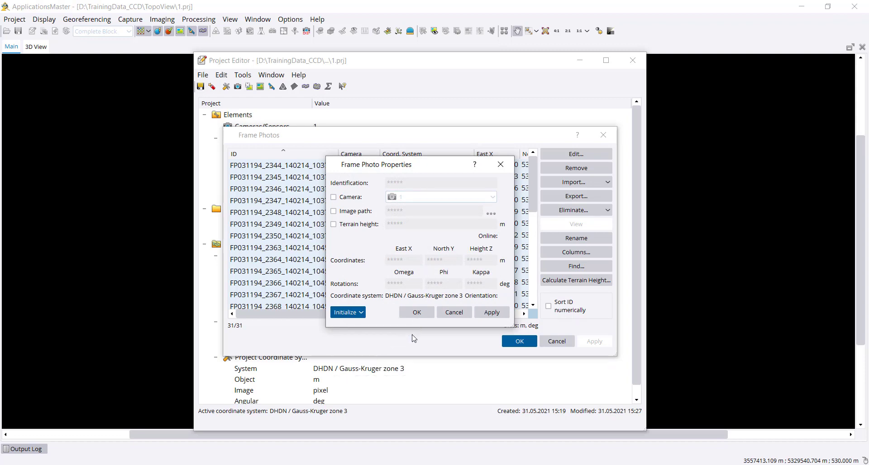
left_click(491, 312)
left_click(417, 312)
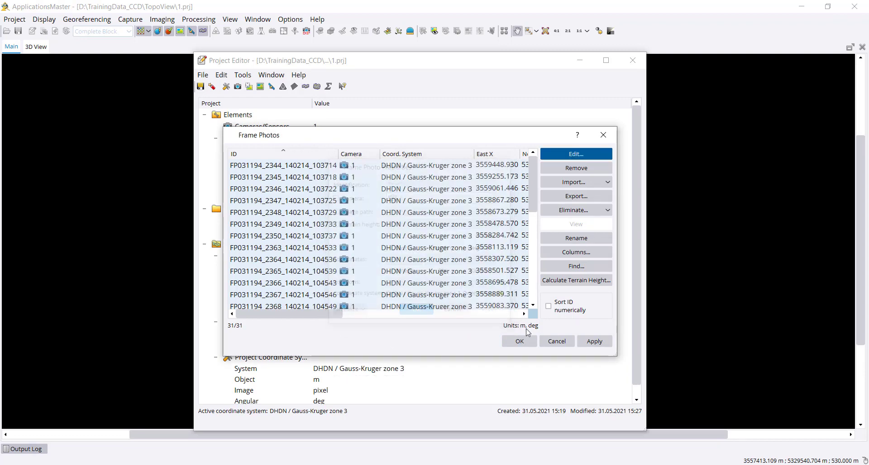
left_click(519, 341)
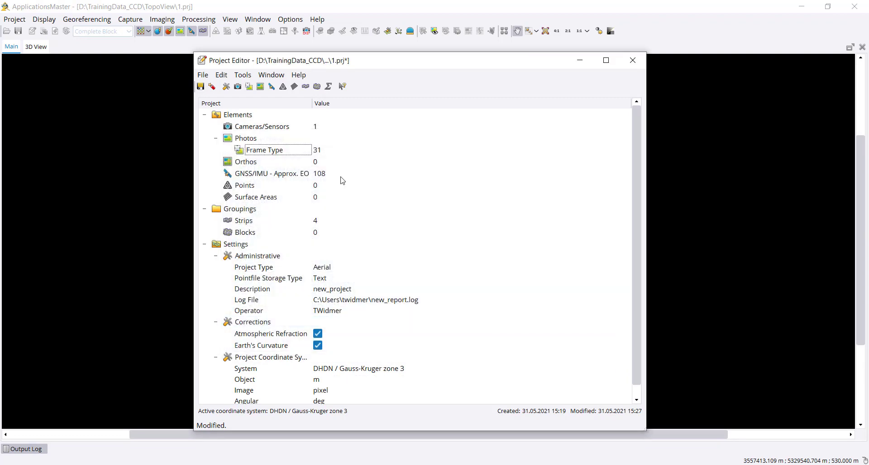
Step: Save the project with the new photo orientations and exit the Project Editor
left_click(200, 86)
left_click(203, 74)
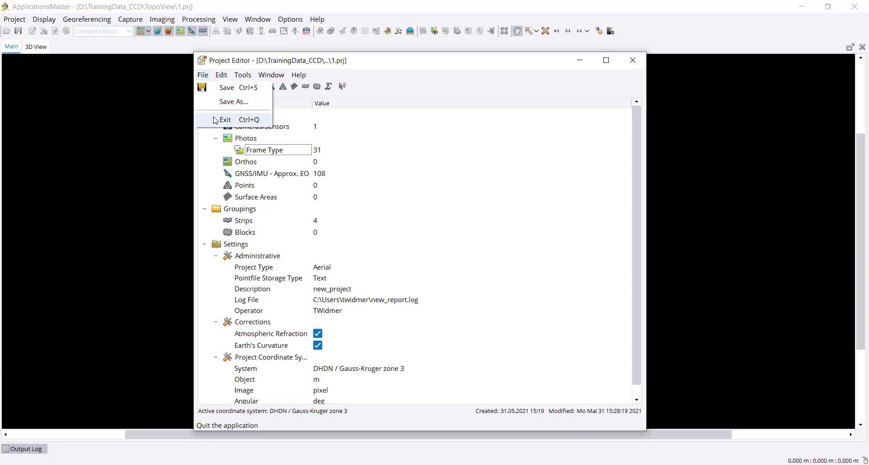
left_click(218, 118)
Step: Launch Photo Measurement from MATCH-AT and set all listed photos to active display
left_click(88, 19)
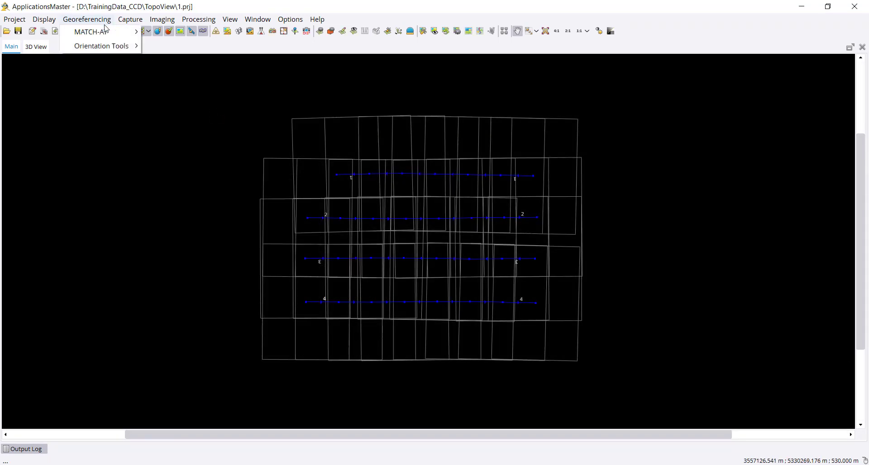
mouse_move(105, 33)
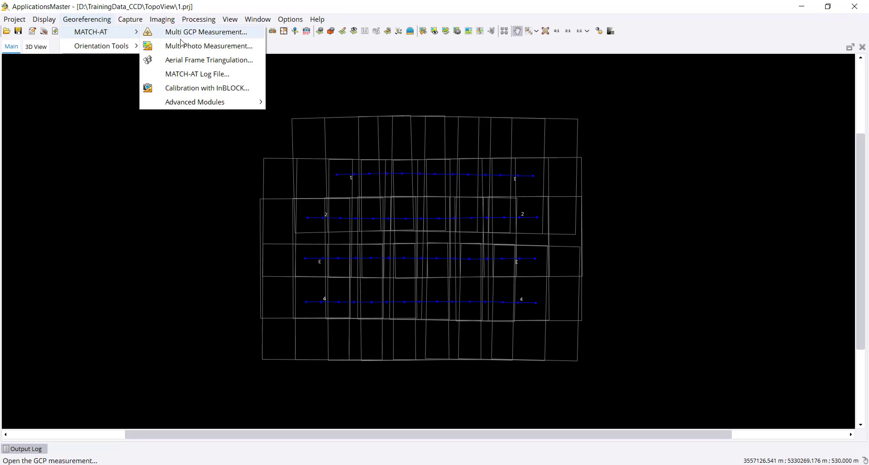
left_click(206, 32)
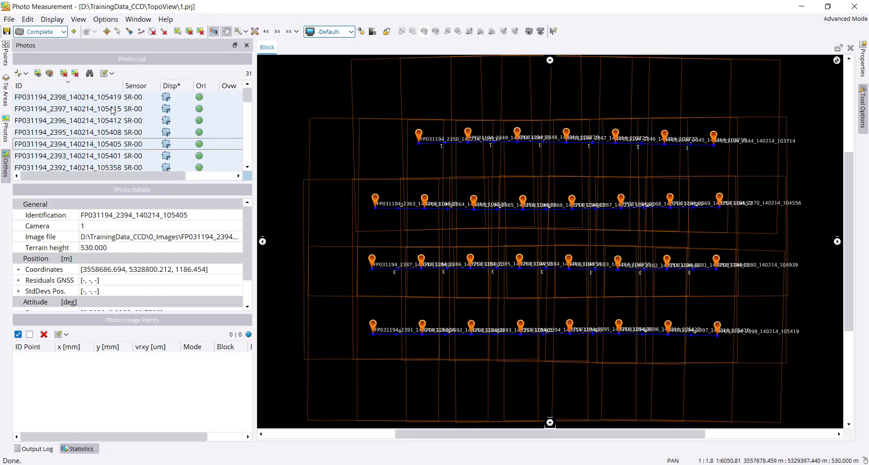
left_click(26, 74)
left_click(44, 85)
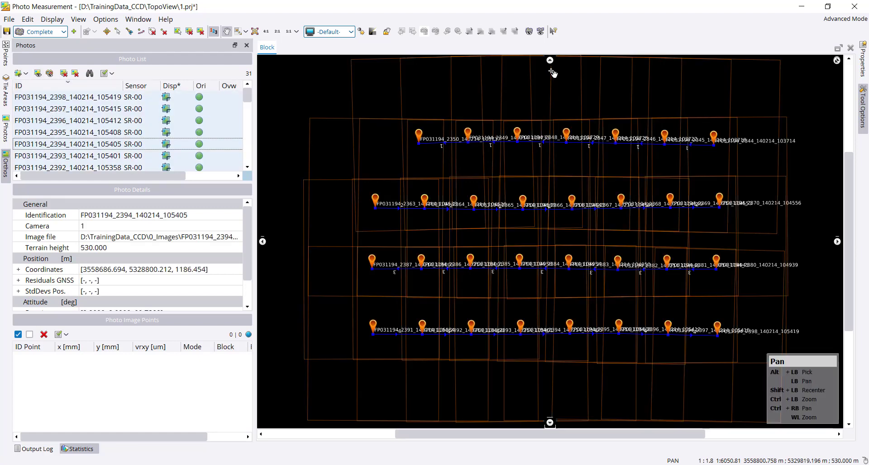
Step: Open a Topo Viewer with Large image stamps and examine whether image content matches between neighbouring photos and strips
left_click(540, 31)
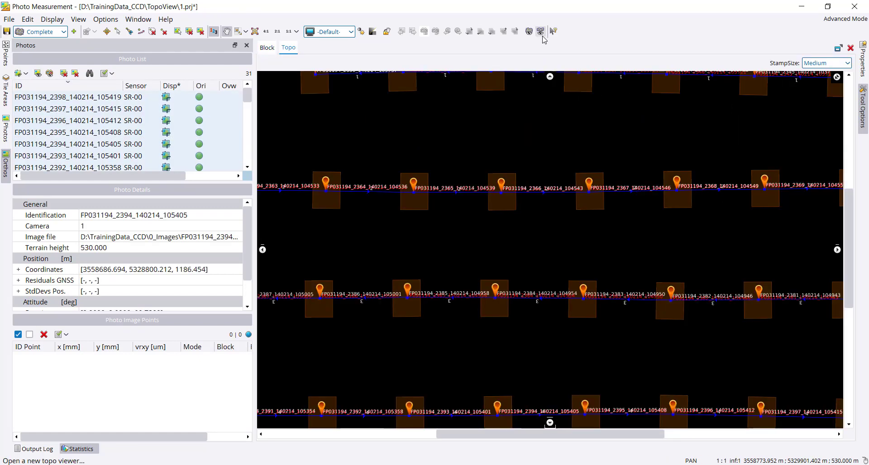
left_click(847, 63)
left_click(814, 86)
left_click_drag(519, 140, 557, 294)
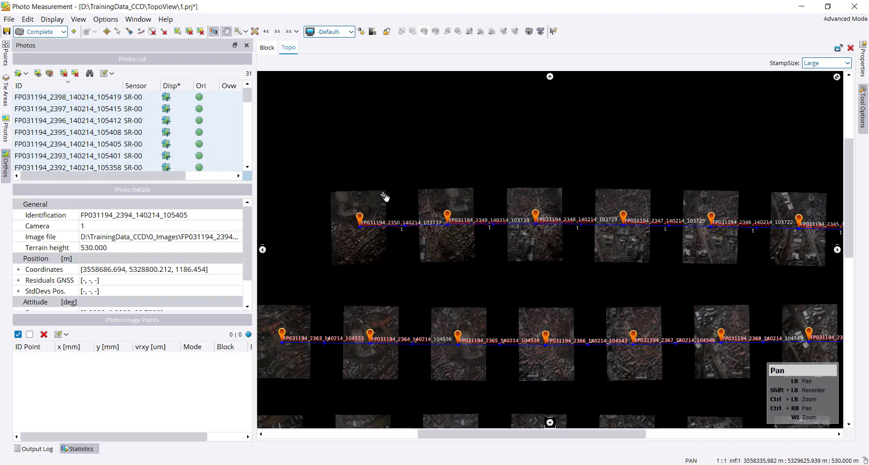
scroll(448, 260, "down", 2)
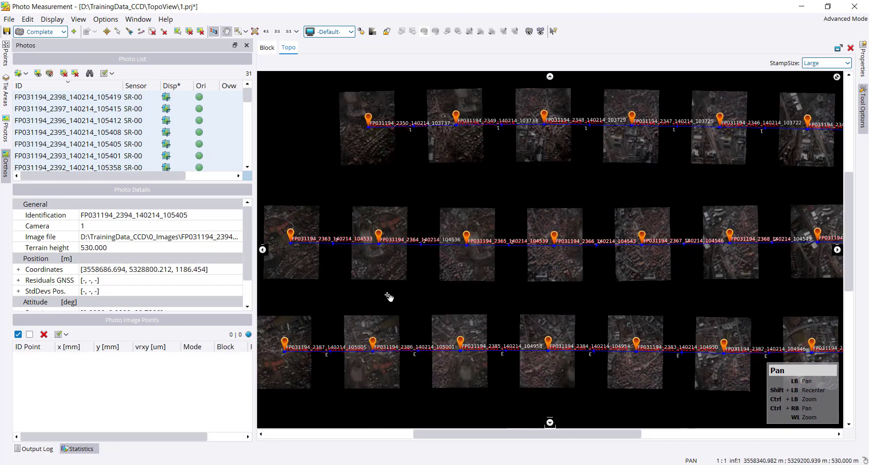